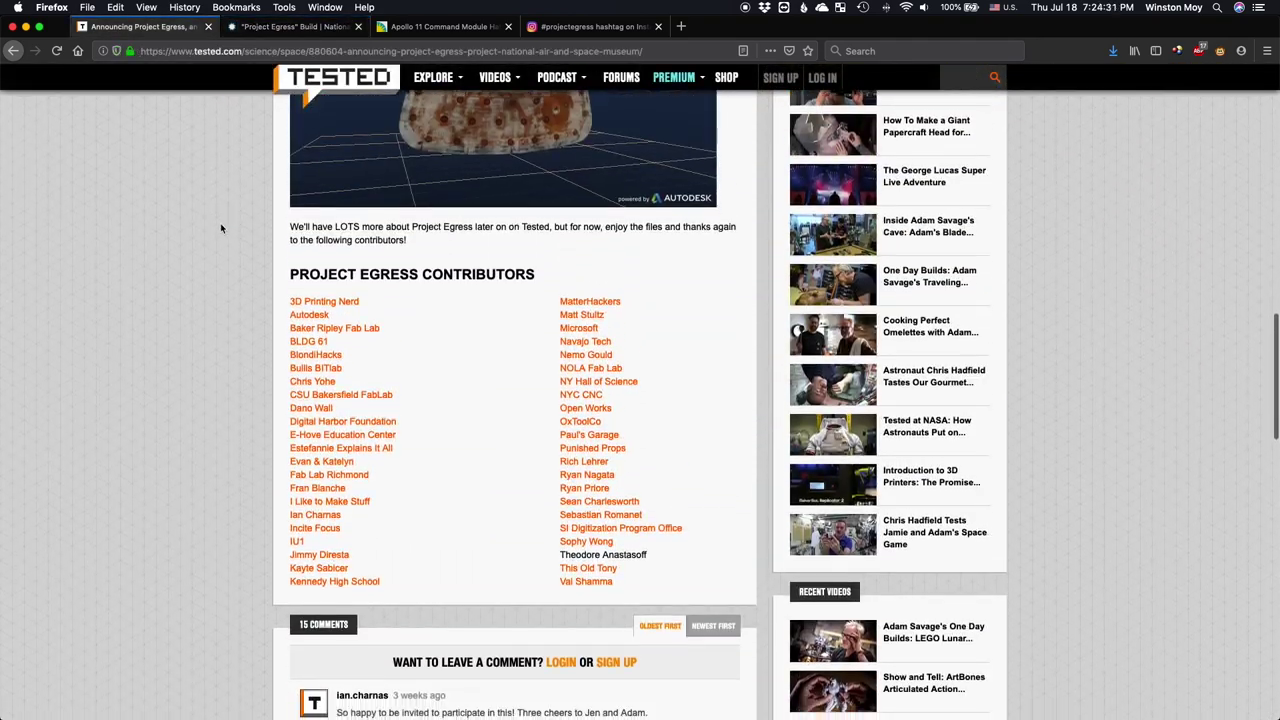
Step: Examine the Project Egress contributors section of the Tested article, highlighting and then deselecting its heading
scroll(222, 229, "down", 1)
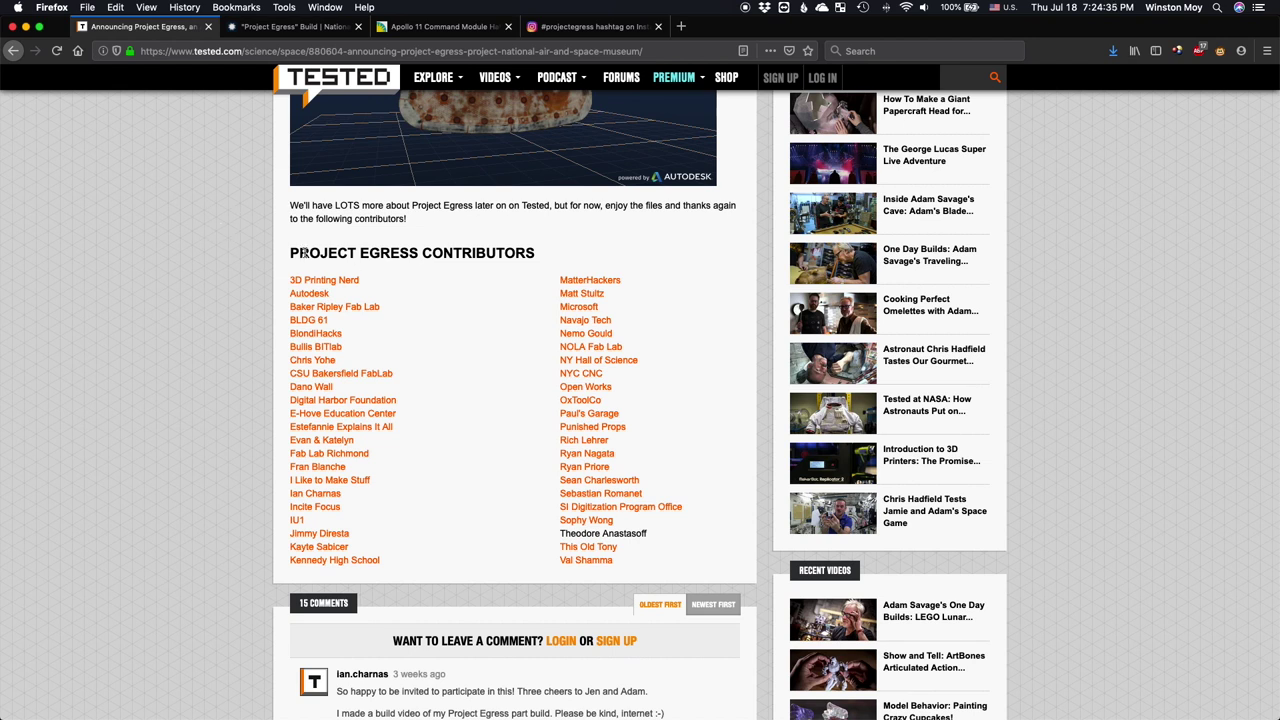
left_click_drag(290, 252, 531, 247)
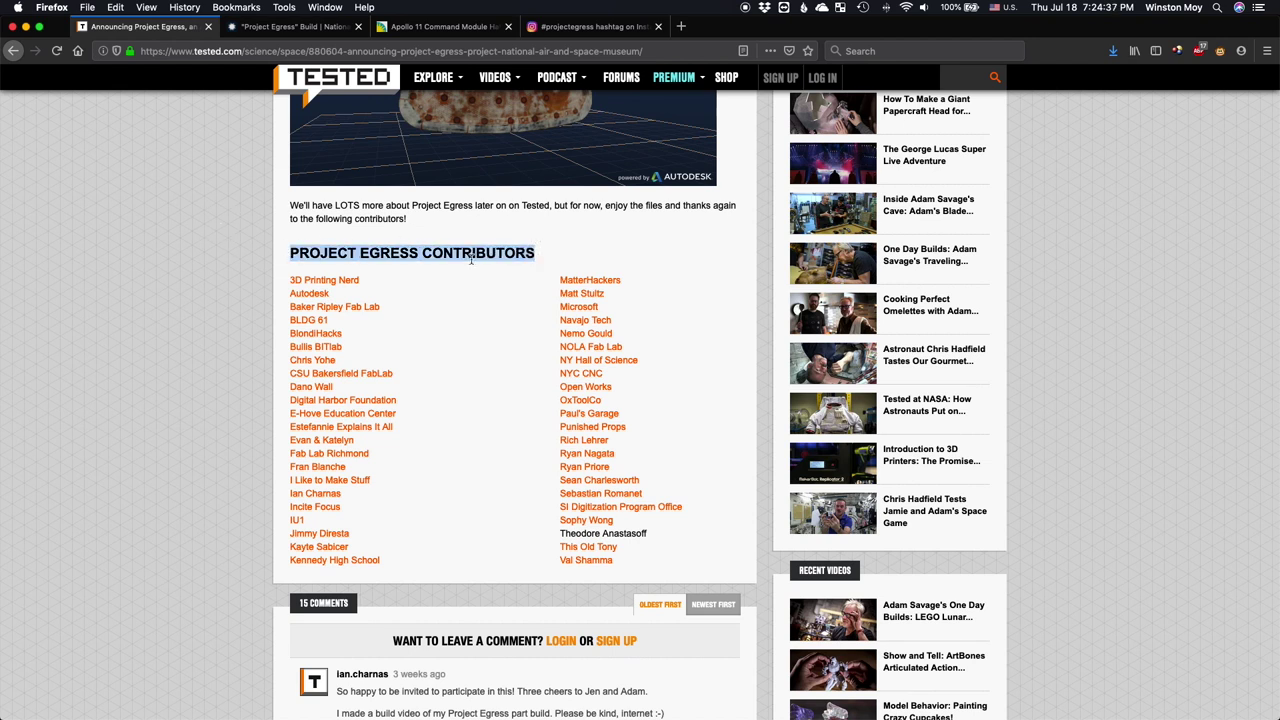
left_click(184, 280)
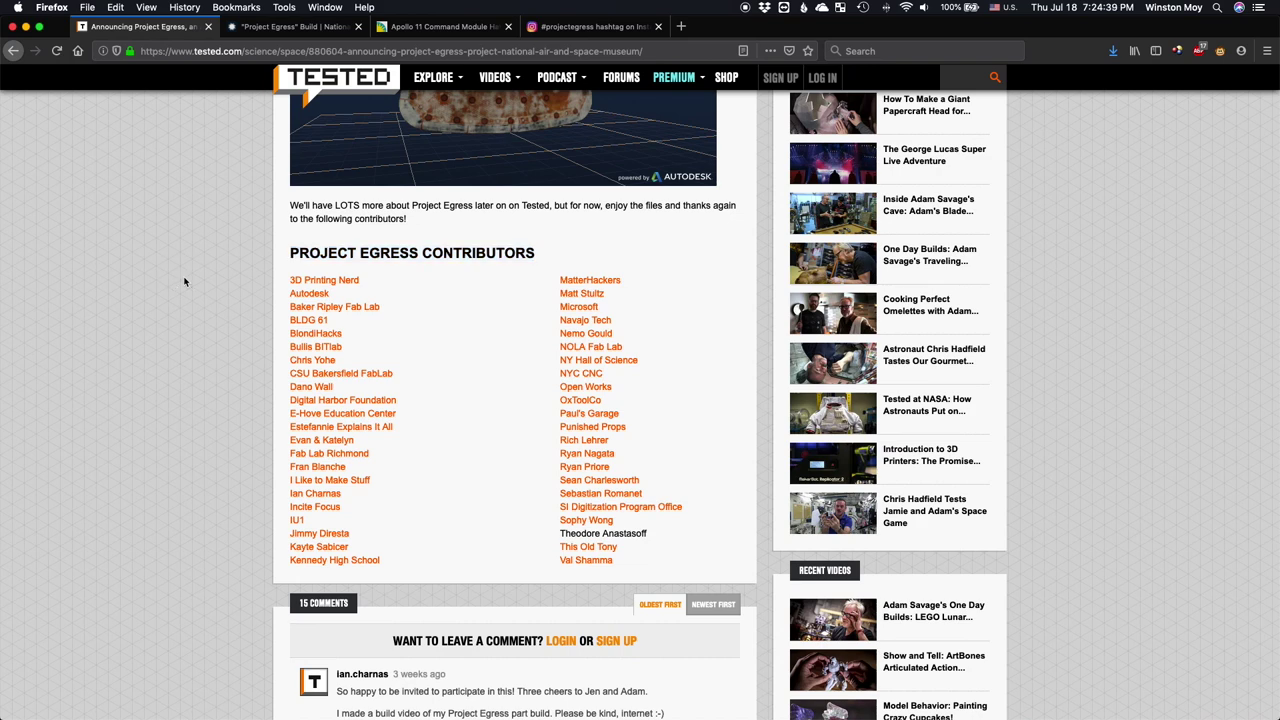
Step: Switch to the Chrome window with the Smithsonian 3D hatch model and inspect the linkage above the LOCK label up close
key("ctrl+Up")
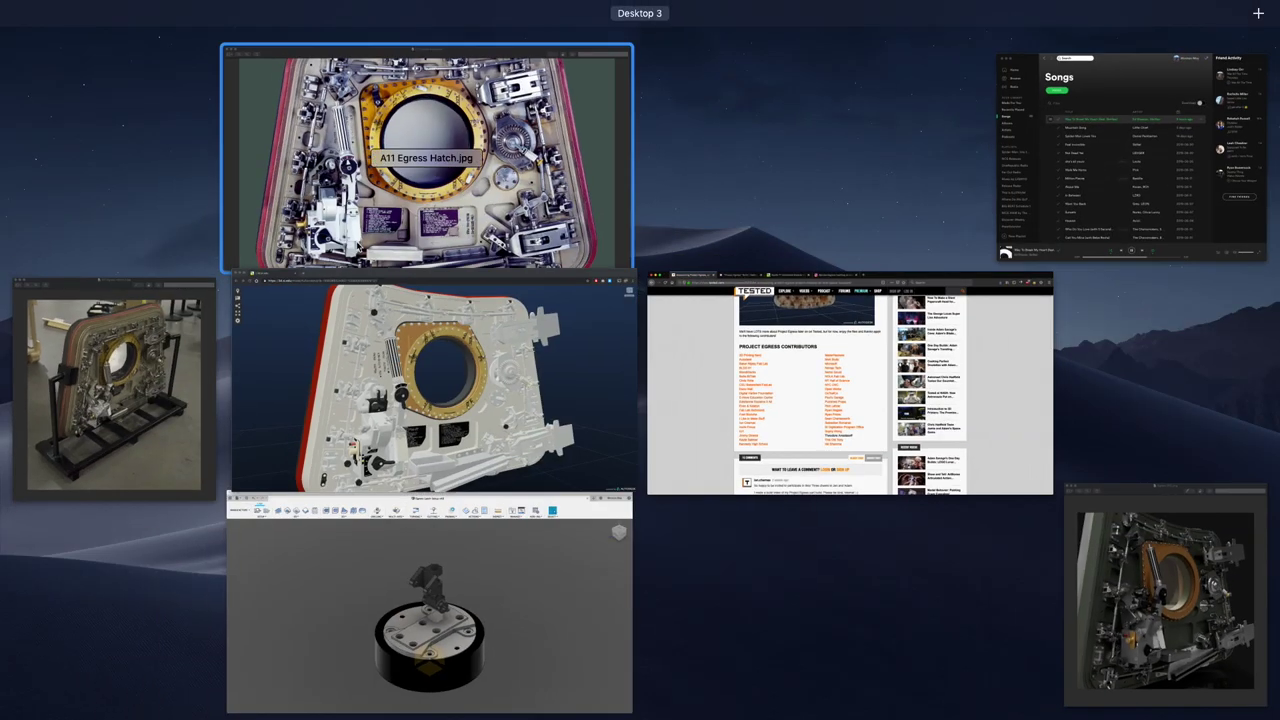
left_click(387, 395)
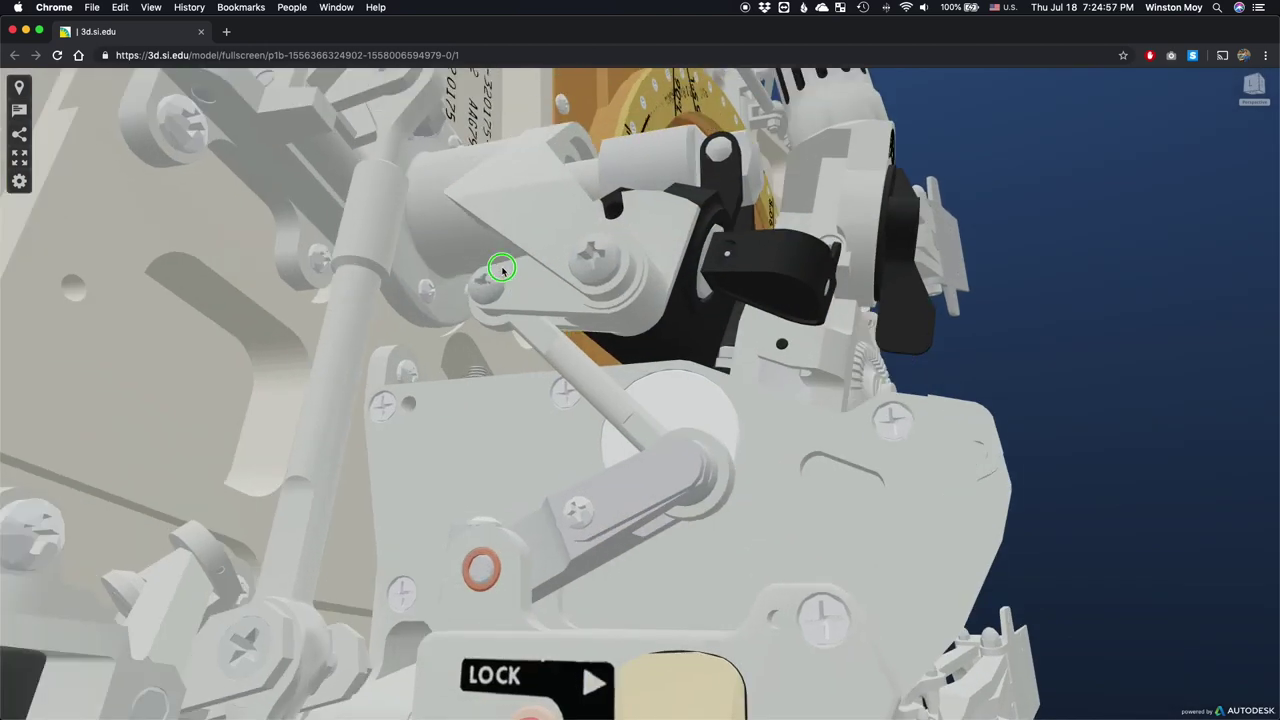
left_click_drag(491, 271, 524, 302)
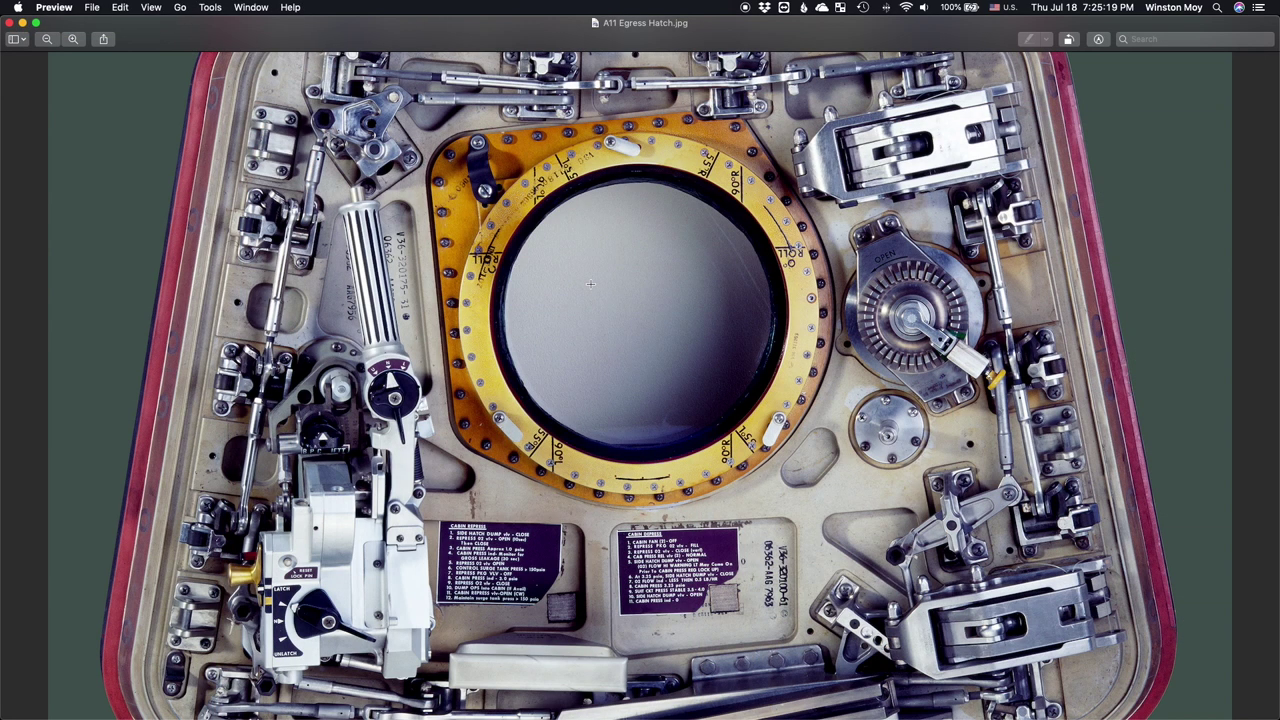
Step: Look over the A11 Egress Hatch.jpg photo and examine the uppermost side latch bracket in the Egress 002.png render
scroll(242, 131, "up", 2)
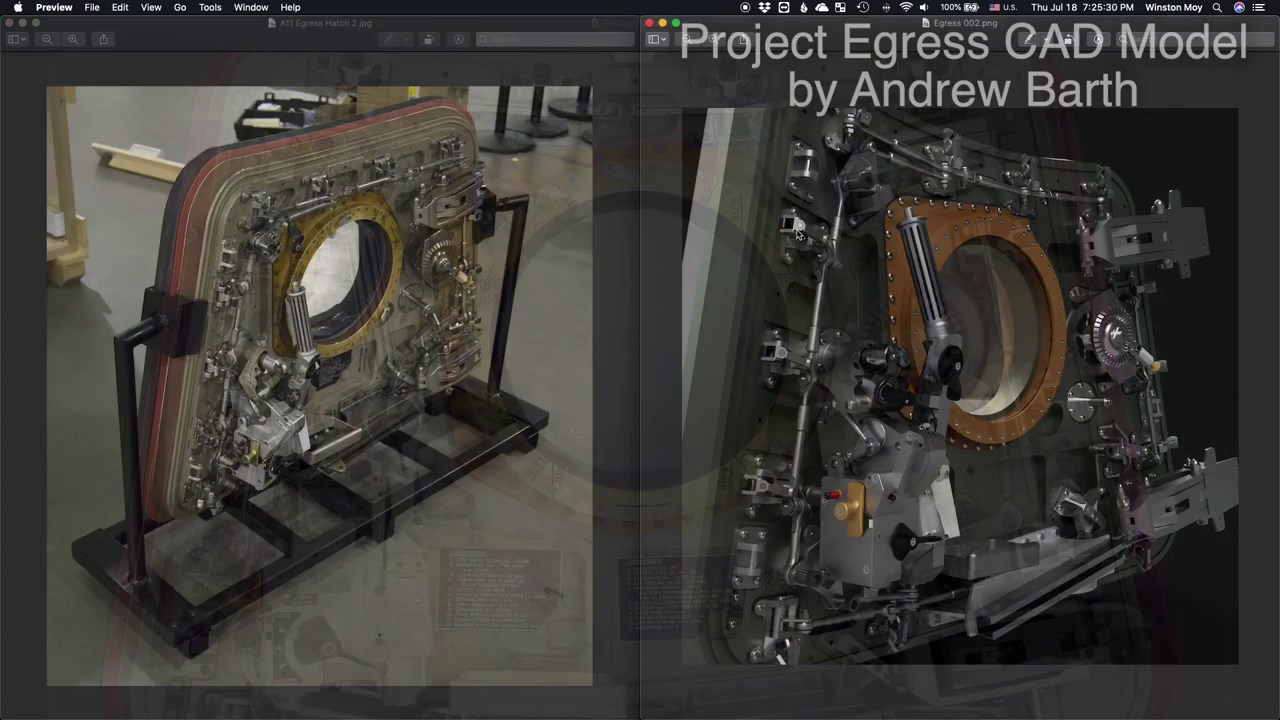
scroll(812, 172, "up", 10)
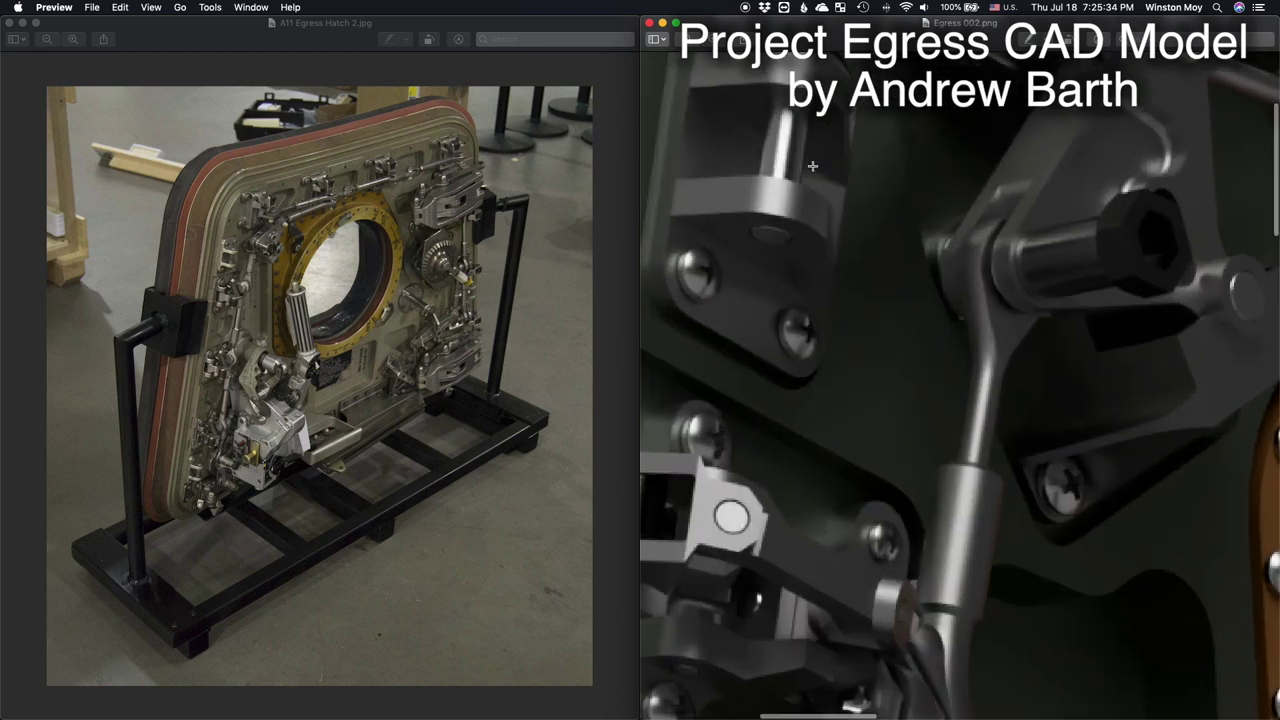
scroll(812, 166, "up", 5)
scroll(812, 166, "up", 5)
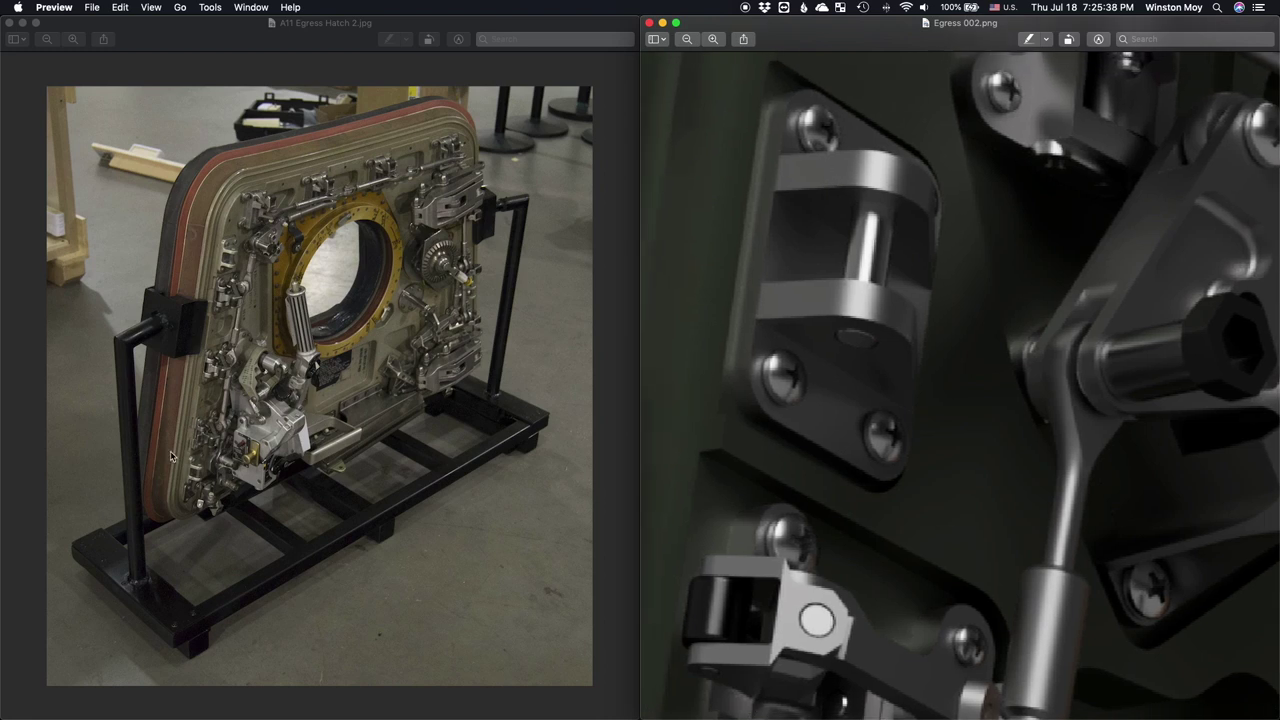
Step: Examine the matching latch bracket and the latch below it in the A11 Egress Hatch 2.jpg photo
left_click(275, 273)
scroll(209, 254, "up", 10)
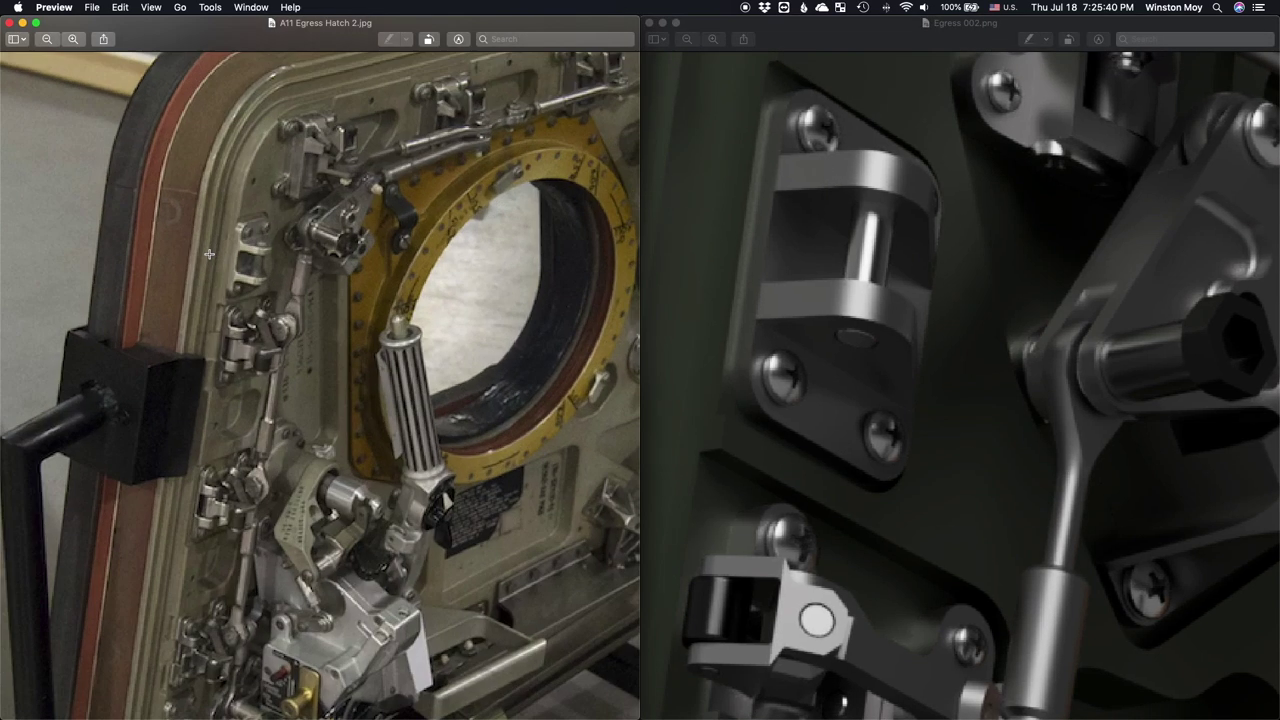
scroll(301, 264, "up", 5)
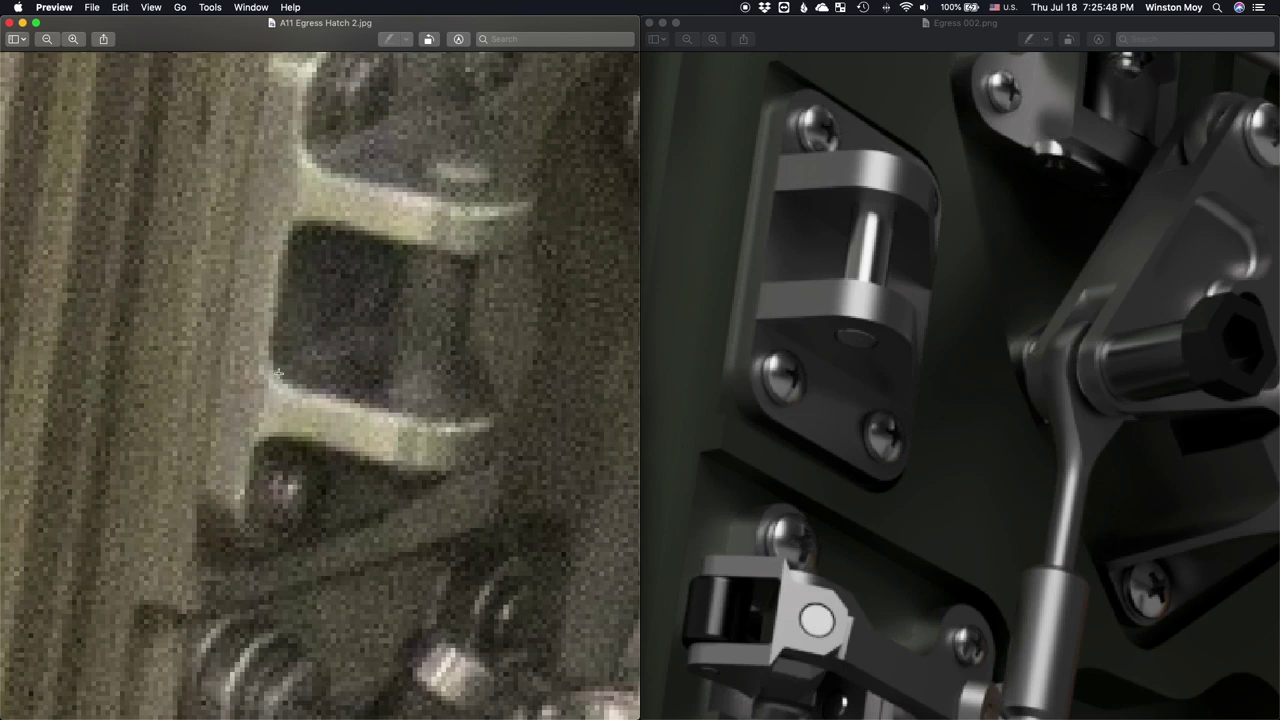
scroll(320, 381, "down", 6)
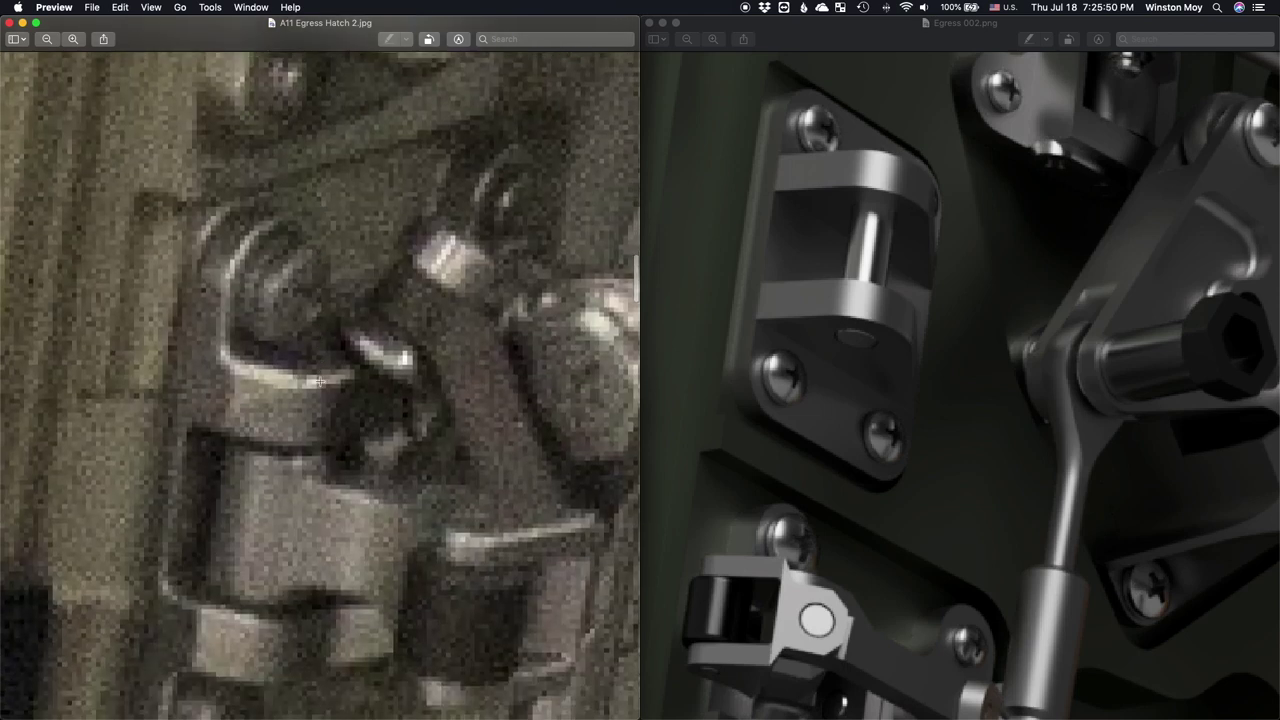
scroll(320, 381, "down", 3)
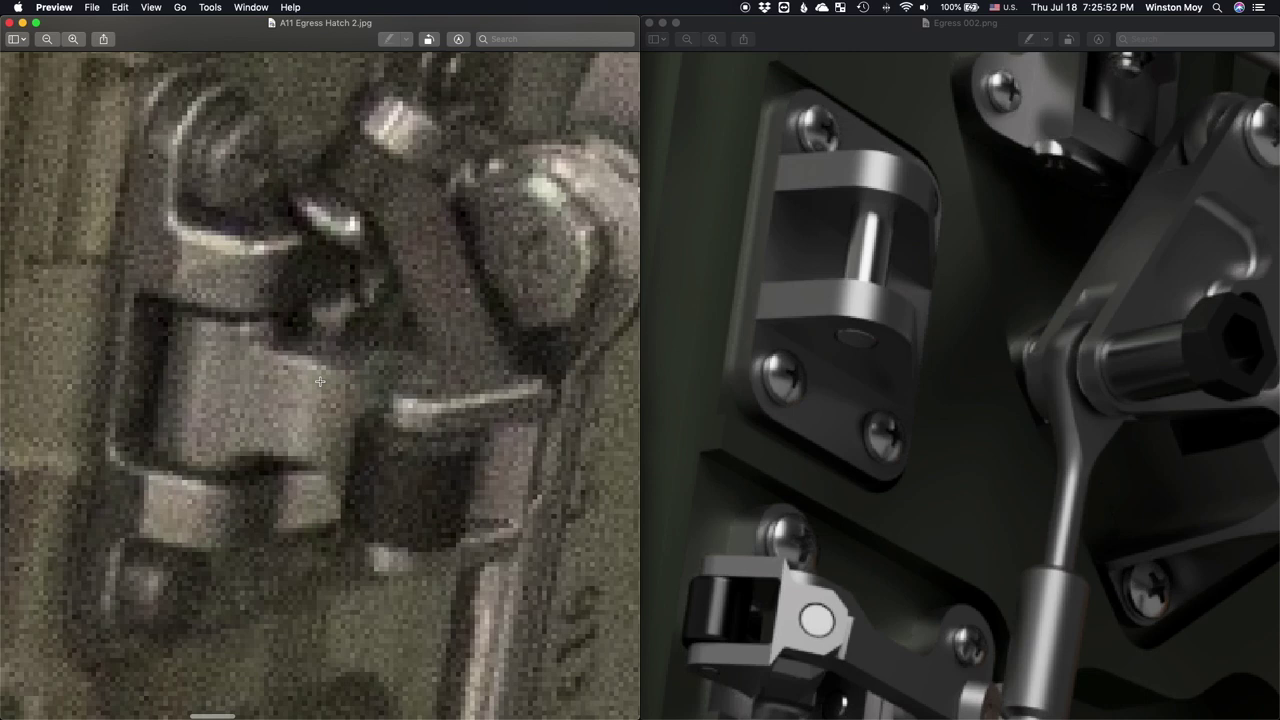
scroll(376, 393, "down", 6)
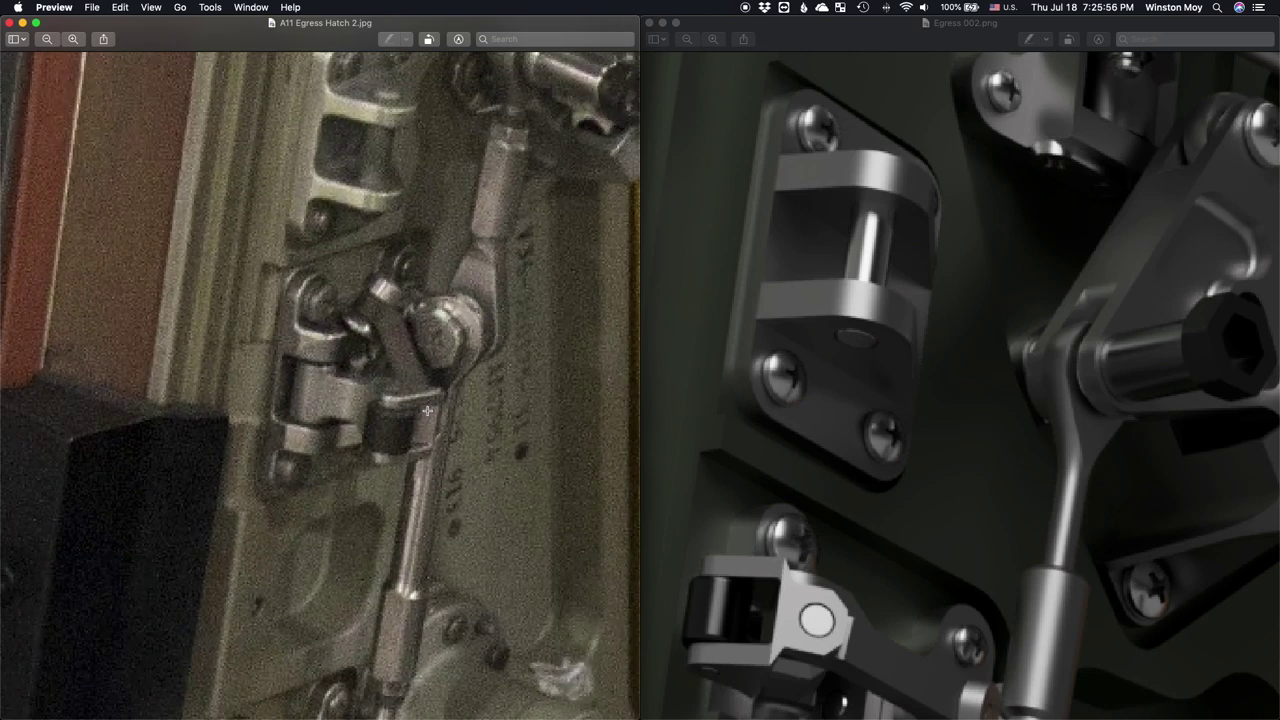
Step: Compare the next latches down the hatch edge between the Egress 002.png render and the A11 Egress Hatch 2.jpg photo
scroll(788, 510, "down", 5)
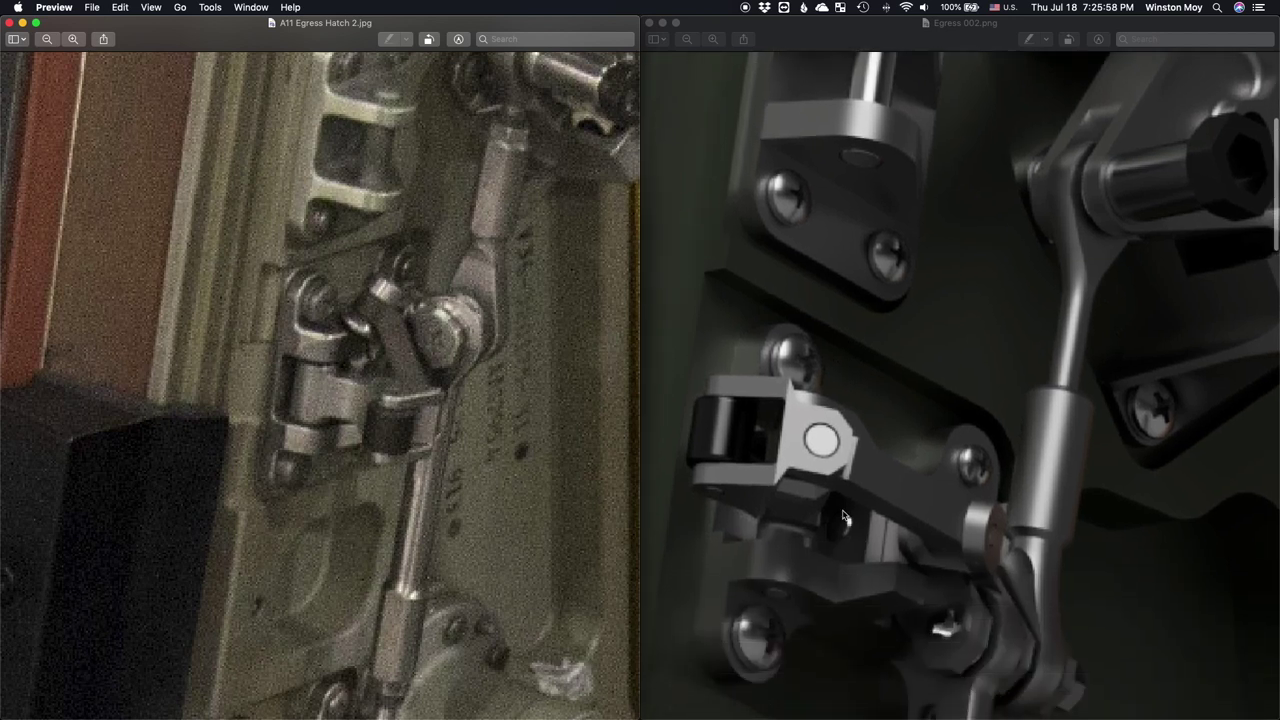
scroll(843, 517, "down", 10)
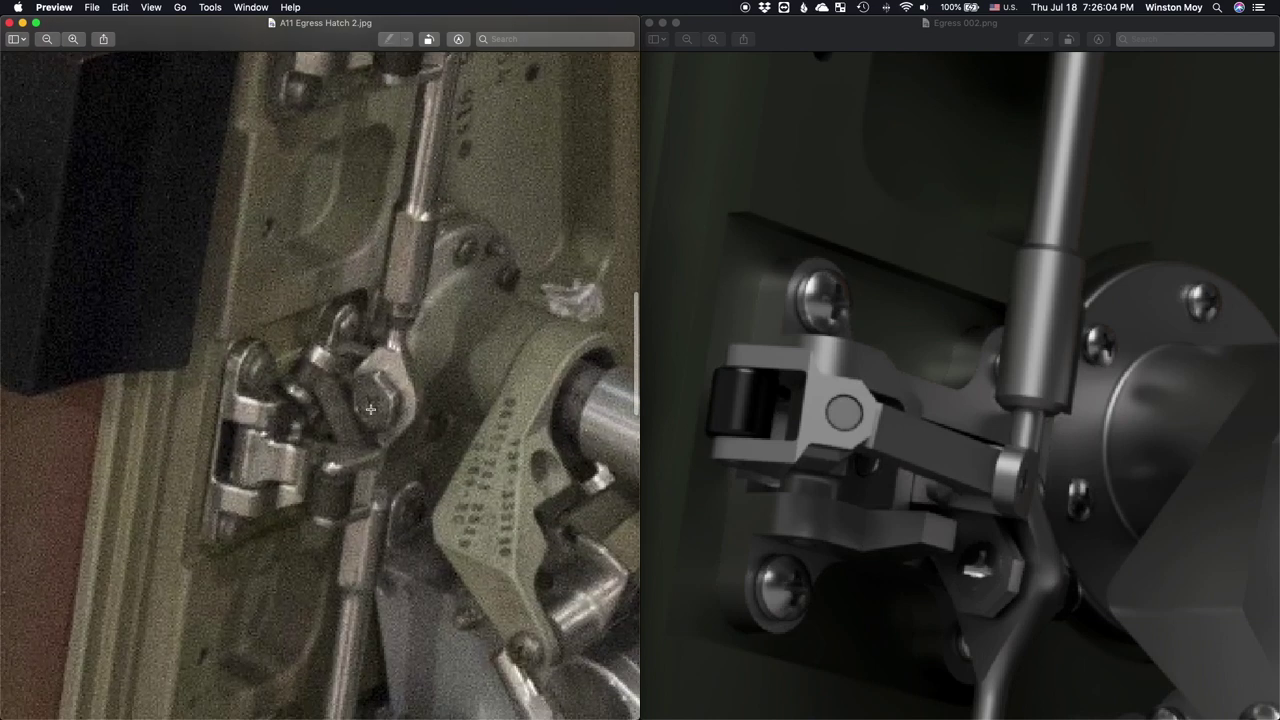
scroll(371, 410, "down", 2)
scroll(281, 428, "up", 5, "ctrl")
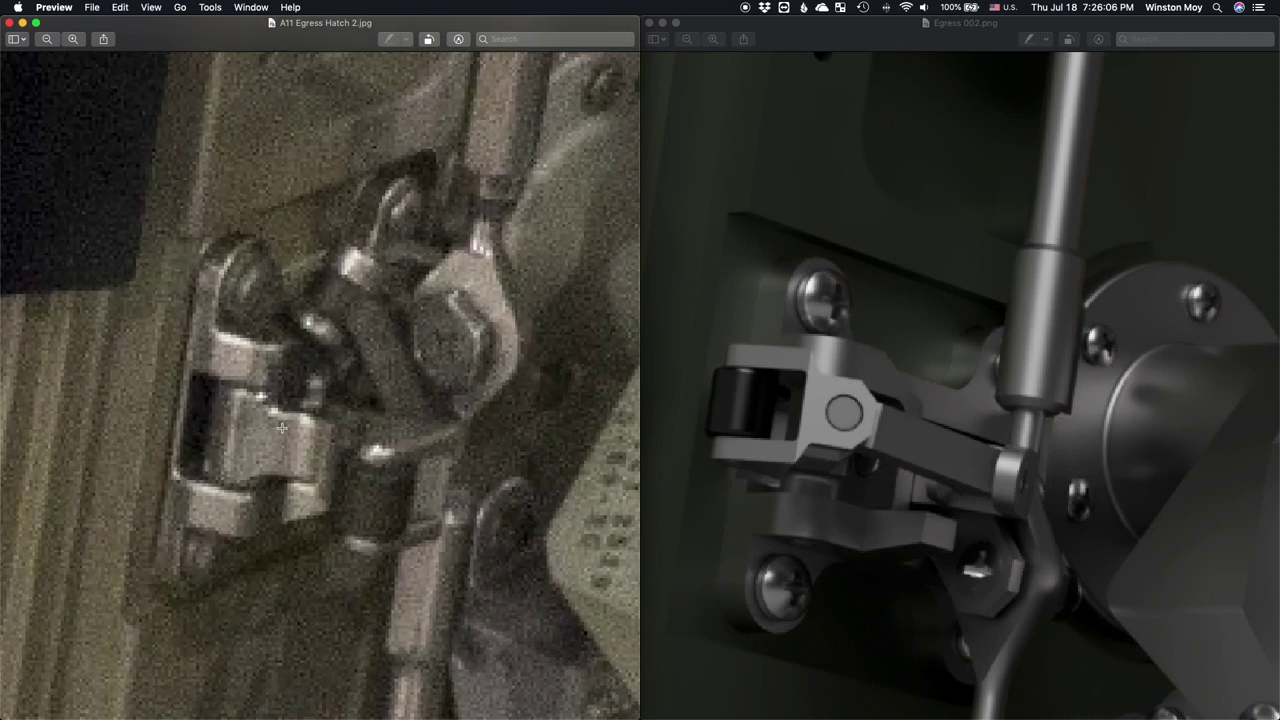
scroll(281, 428, "down", 5, "ctrl")
Step: Switch to the A11 Egress Hatch.jpg photo and inspect the hatch's latch mechanisms up close
key("ctrl+Up")
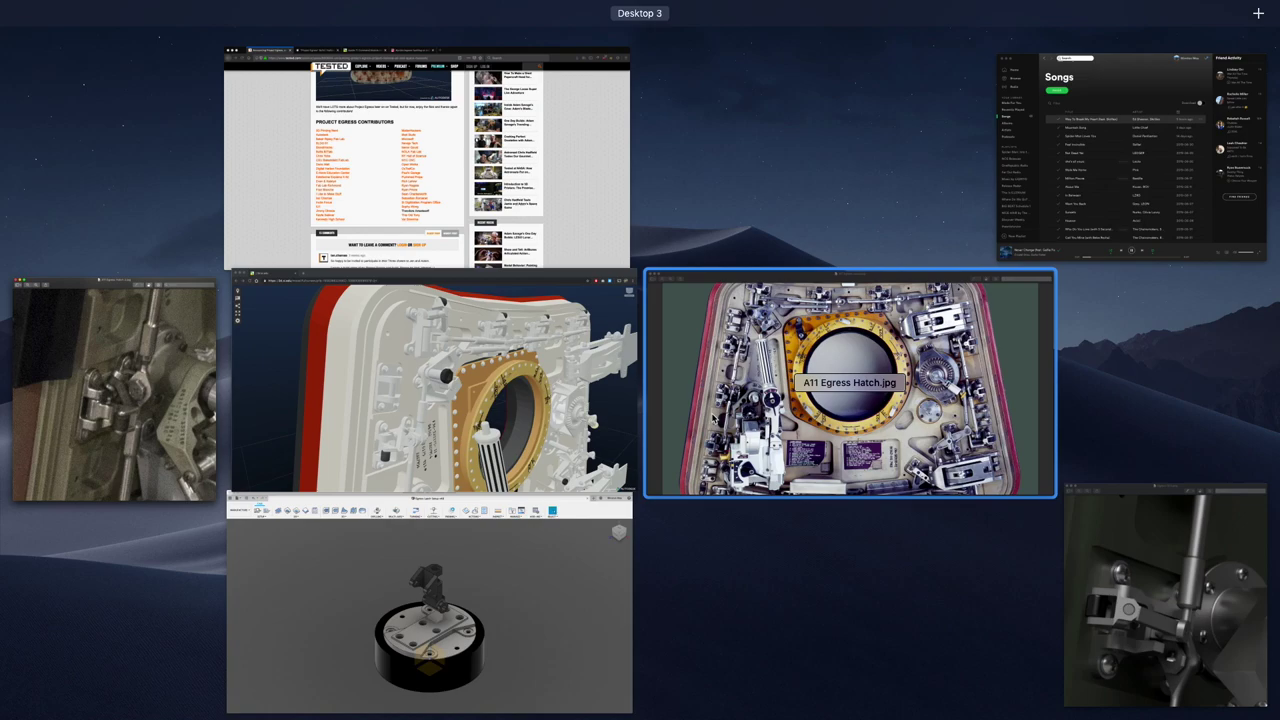
left_click(777, 422)
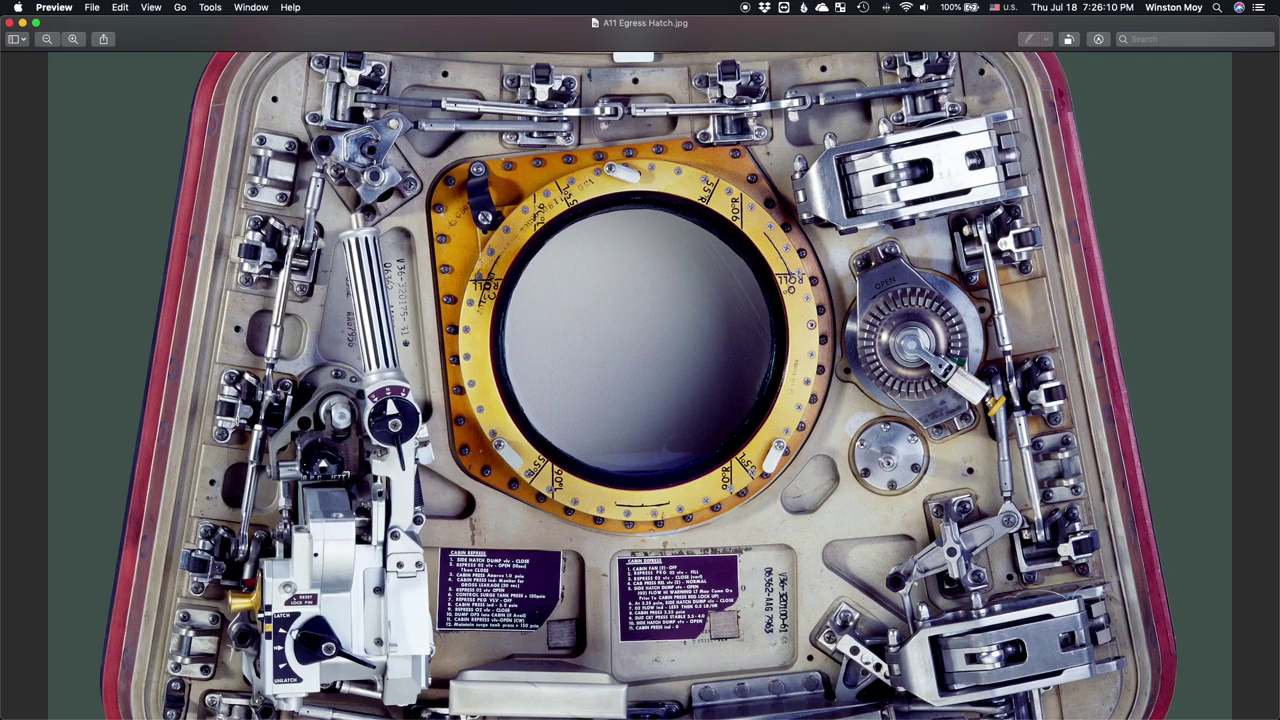
scroll(212, 414, "up", 5, "ctrl")
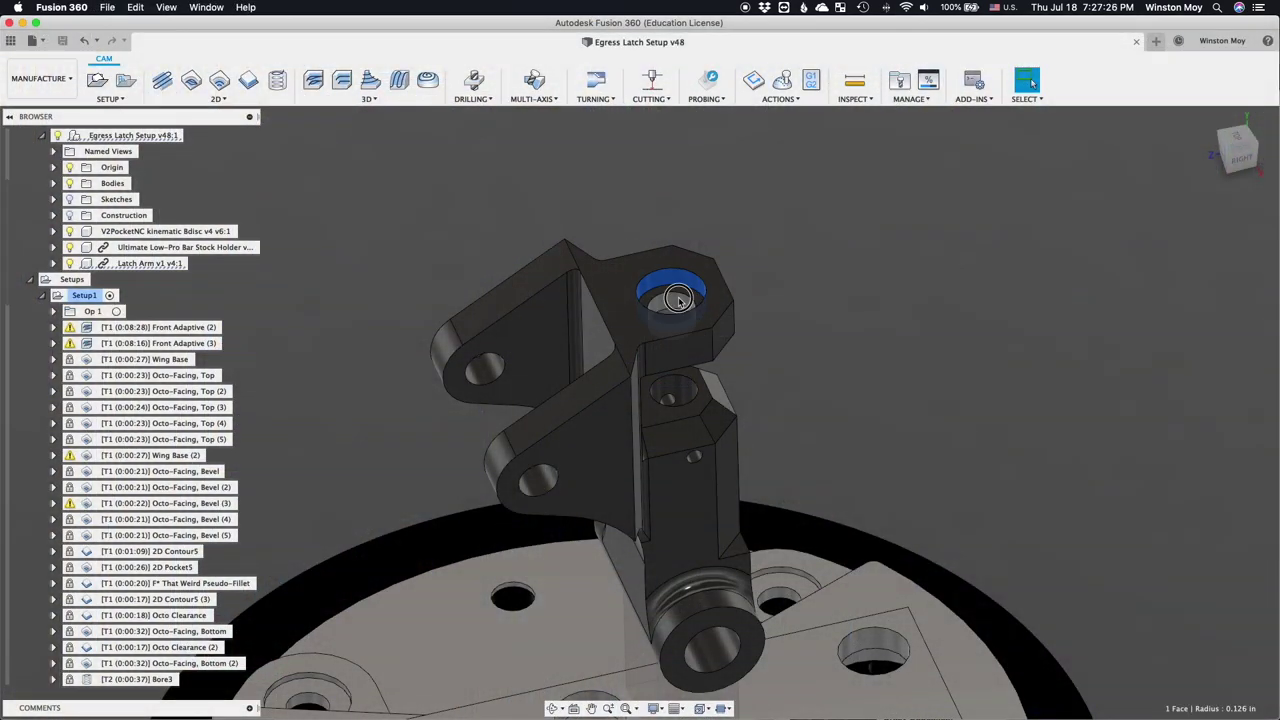
Step: In Fusion 360, inspect the latch arm's top bore, the small hole in its bevelled body and its cylindrical barrel
mouse_move(775, 261)
middle_mouse_down("shift")
mouse_move(775, 380)
mouse_move(777, 268)
middle_mouse_up("shift")
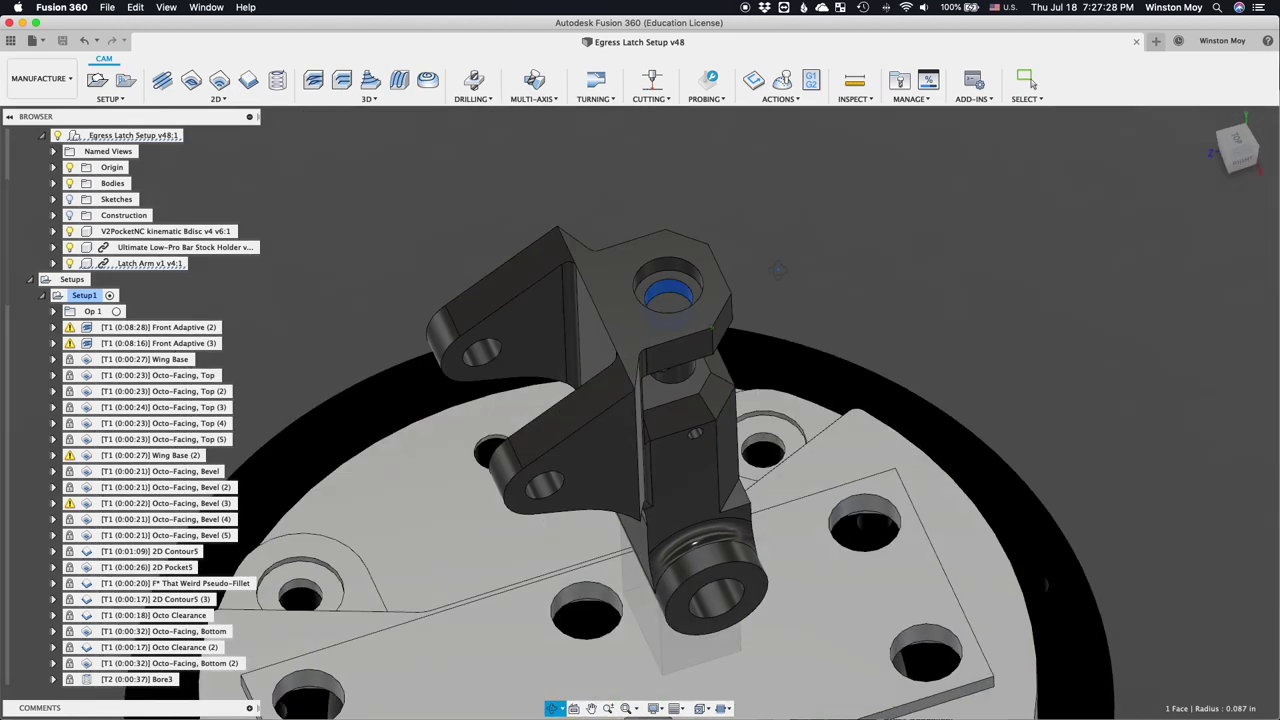
scroll(789, 288, "up", 5)
left_click(680, 492)
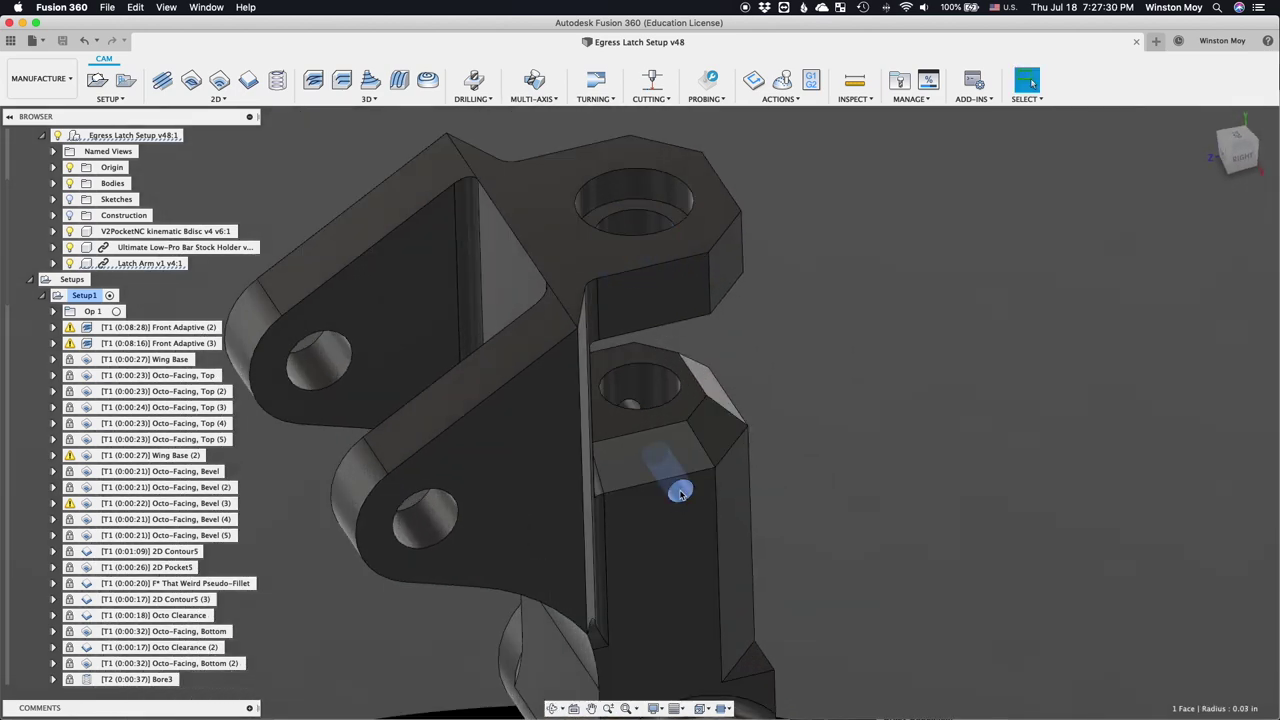
middle_click_drag(680, 492, 615, 519, "shift")
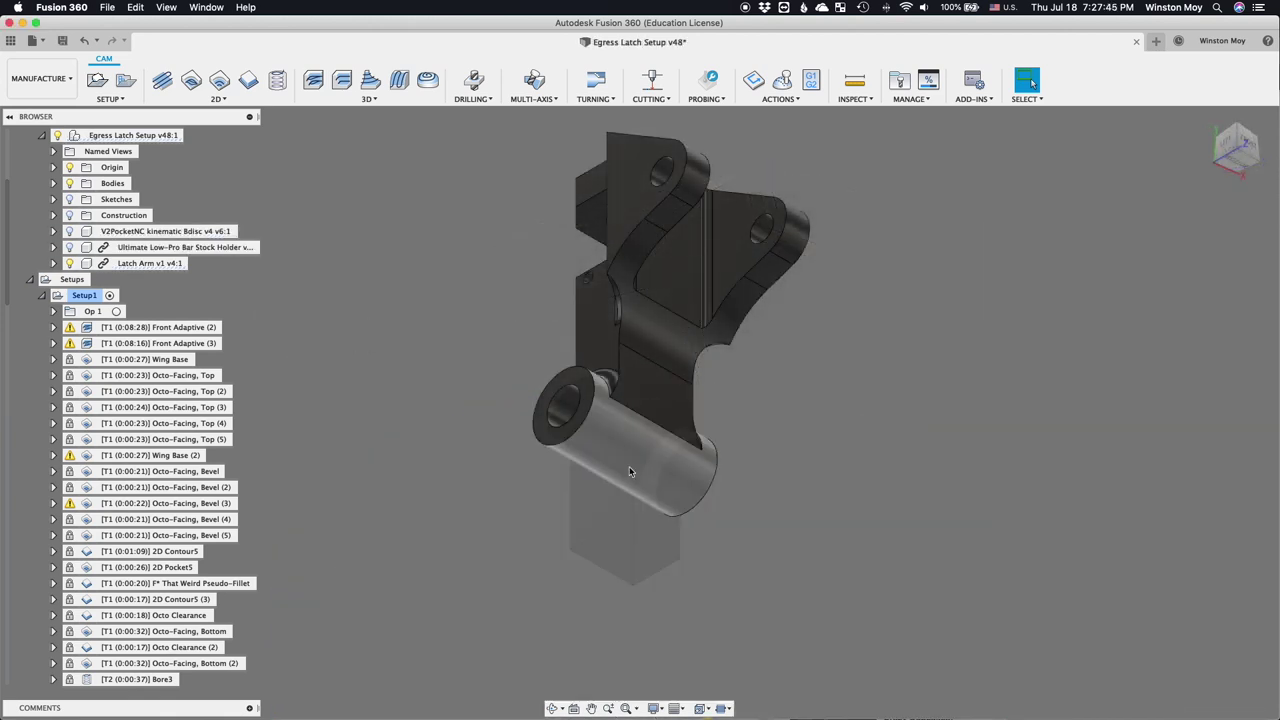
left_click(629, 471)
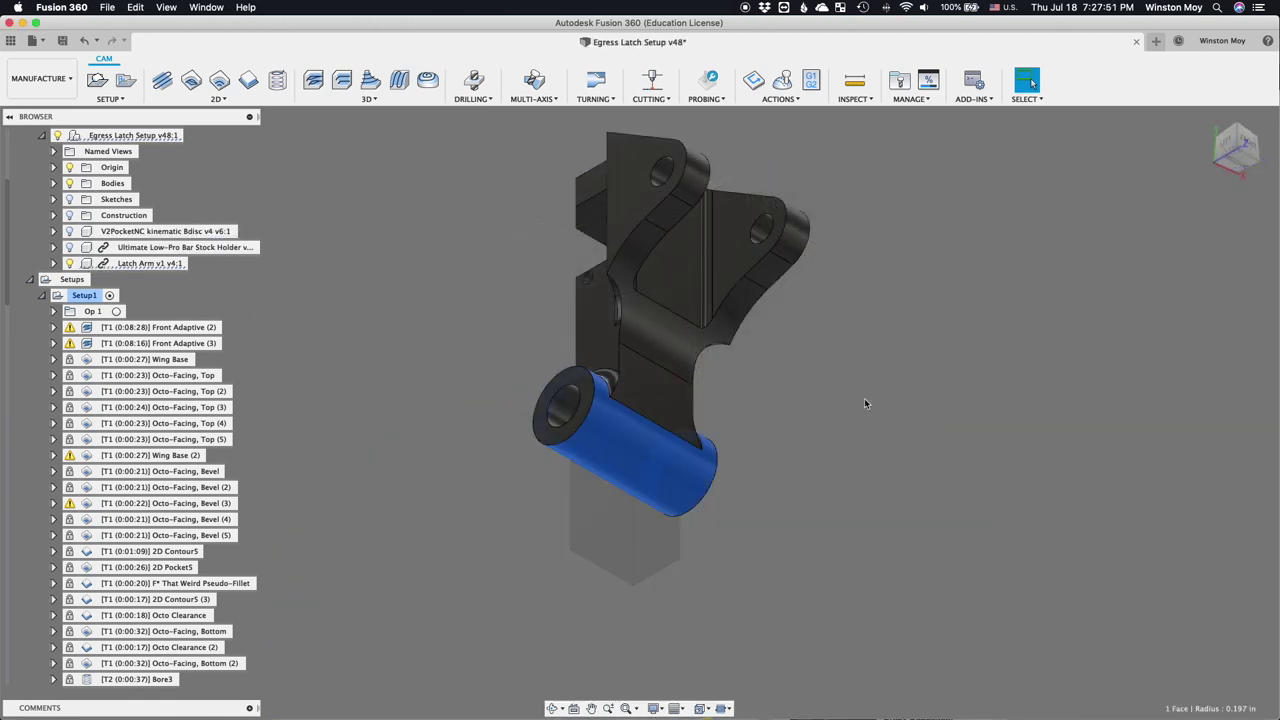
left_click(864, 398)
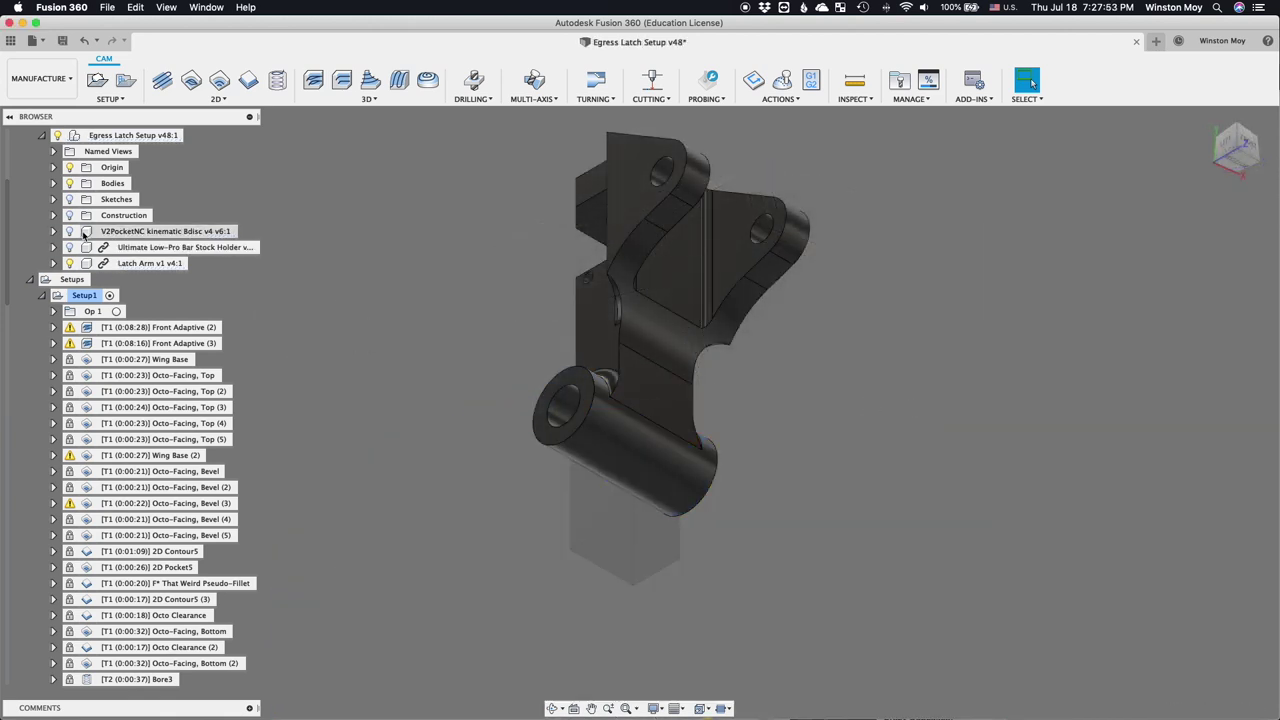
Step: Show the V2PocketNC kinematic Bdisc and Ultimate Low-Pro Bar Stock Holder components around the latch arm
left_click(69, 231)
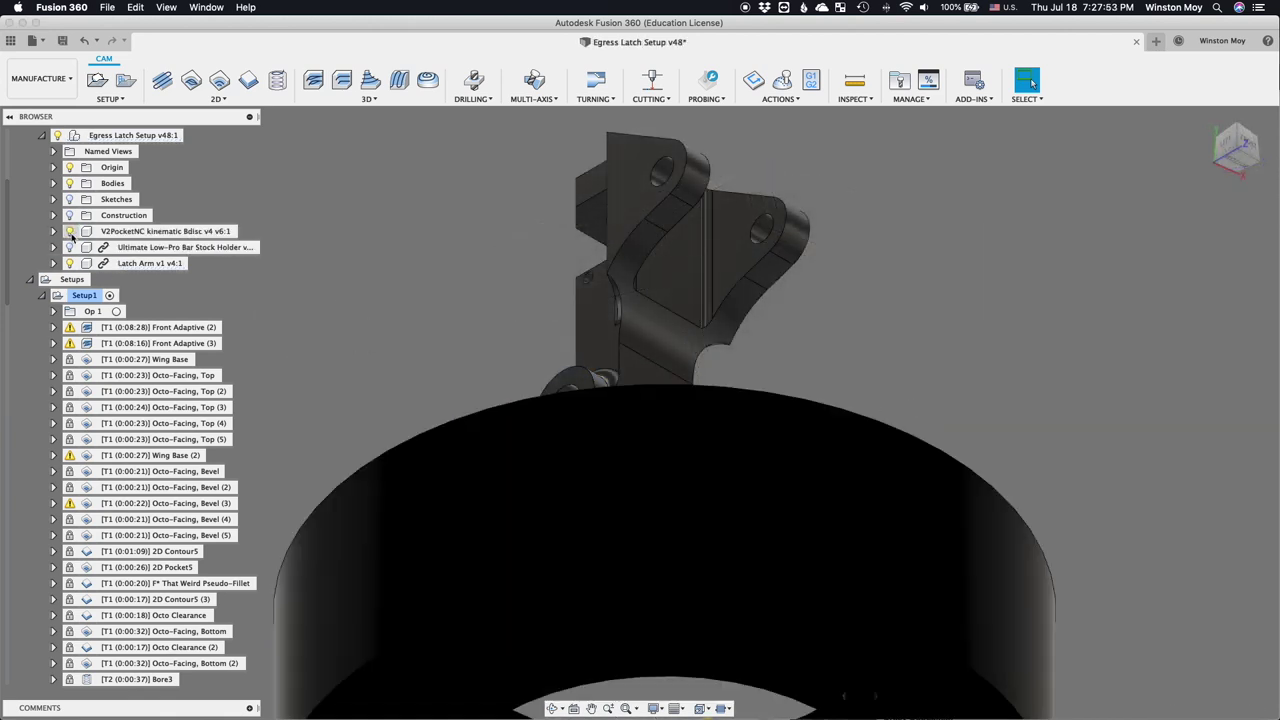
left_click(1206, 119)
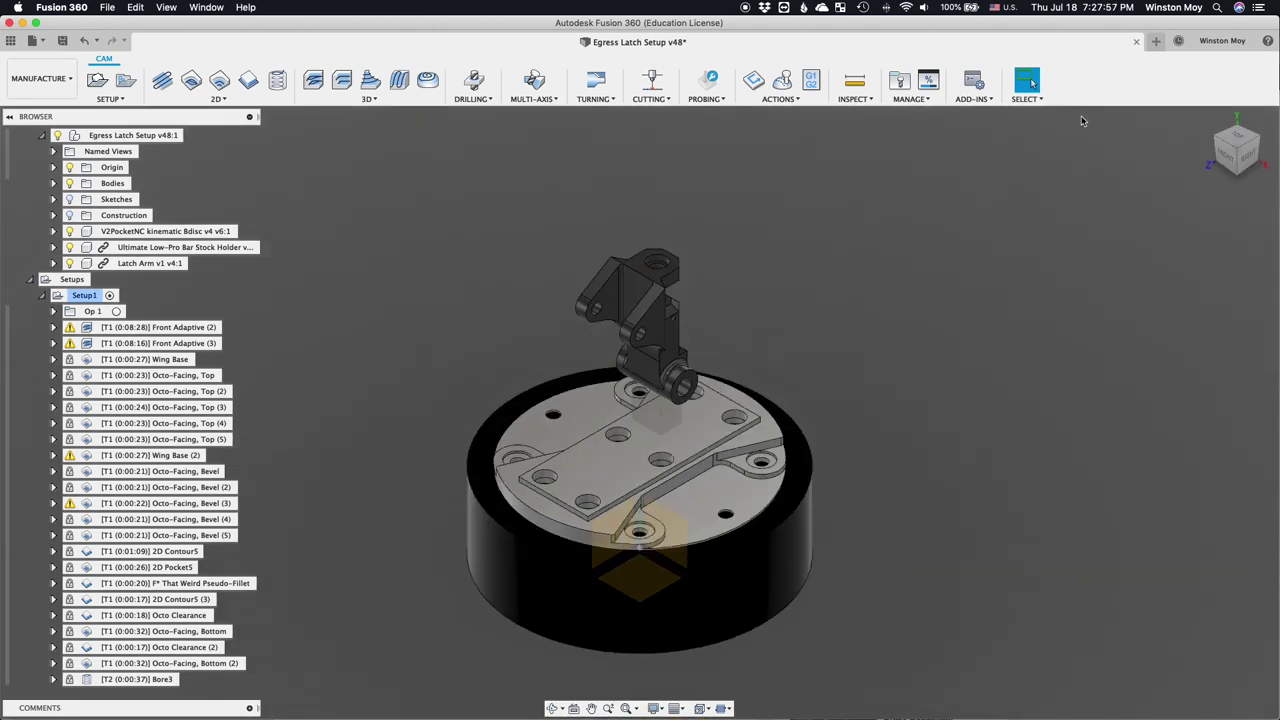
scroll(650, 310, "up", 3)
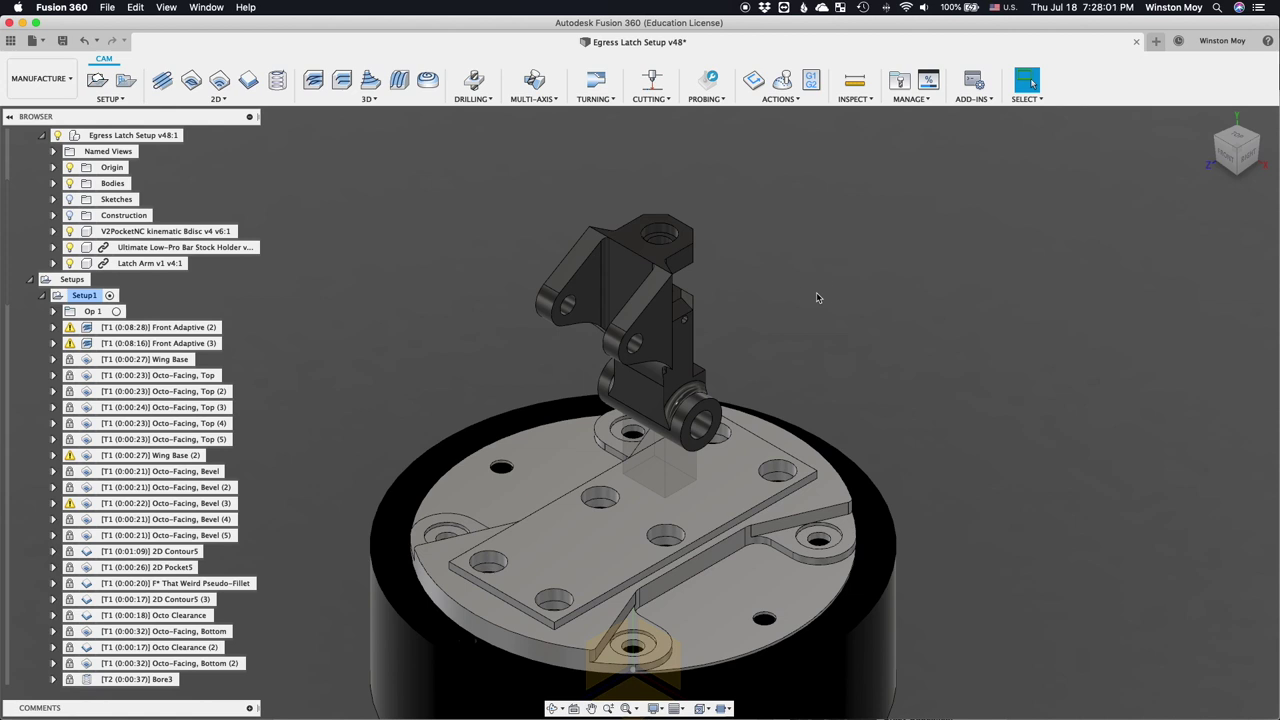
Step: Expand the Op 1 operations folder, collapse the model component tree and select Setup1 to display its stock
left_click(54, 311)
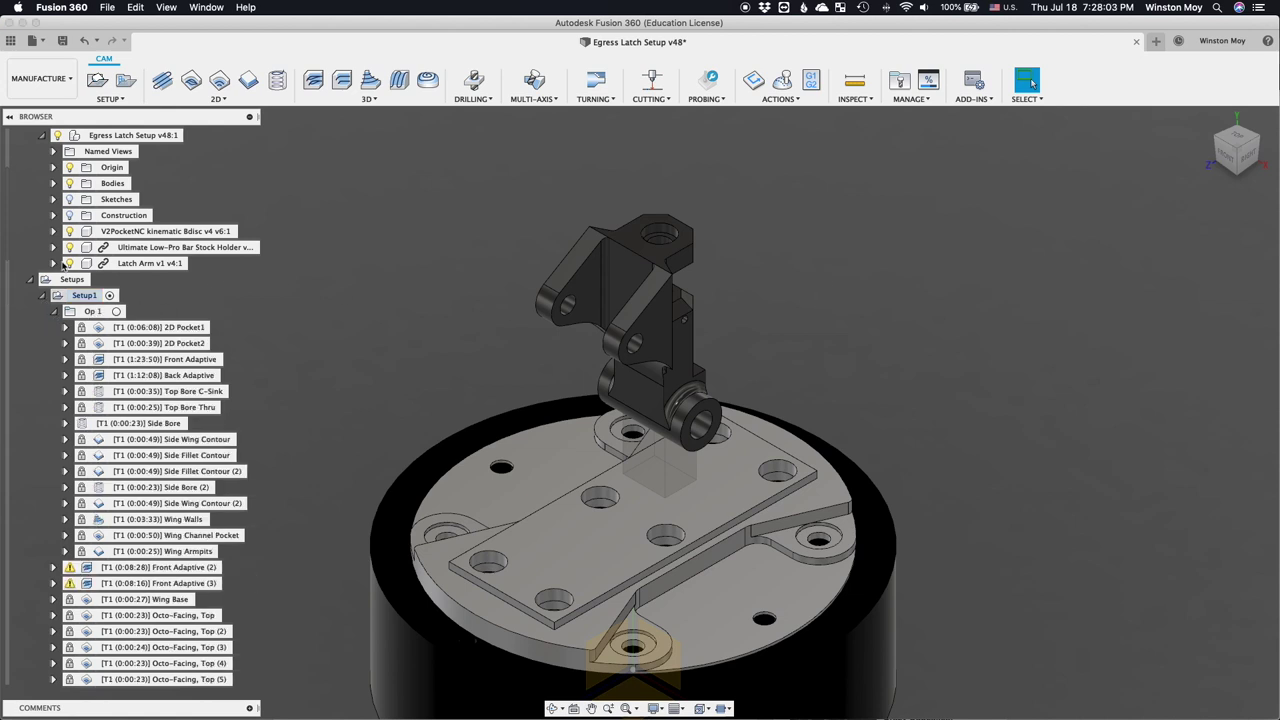
left_click(43, 136)
left_click(80, 168)
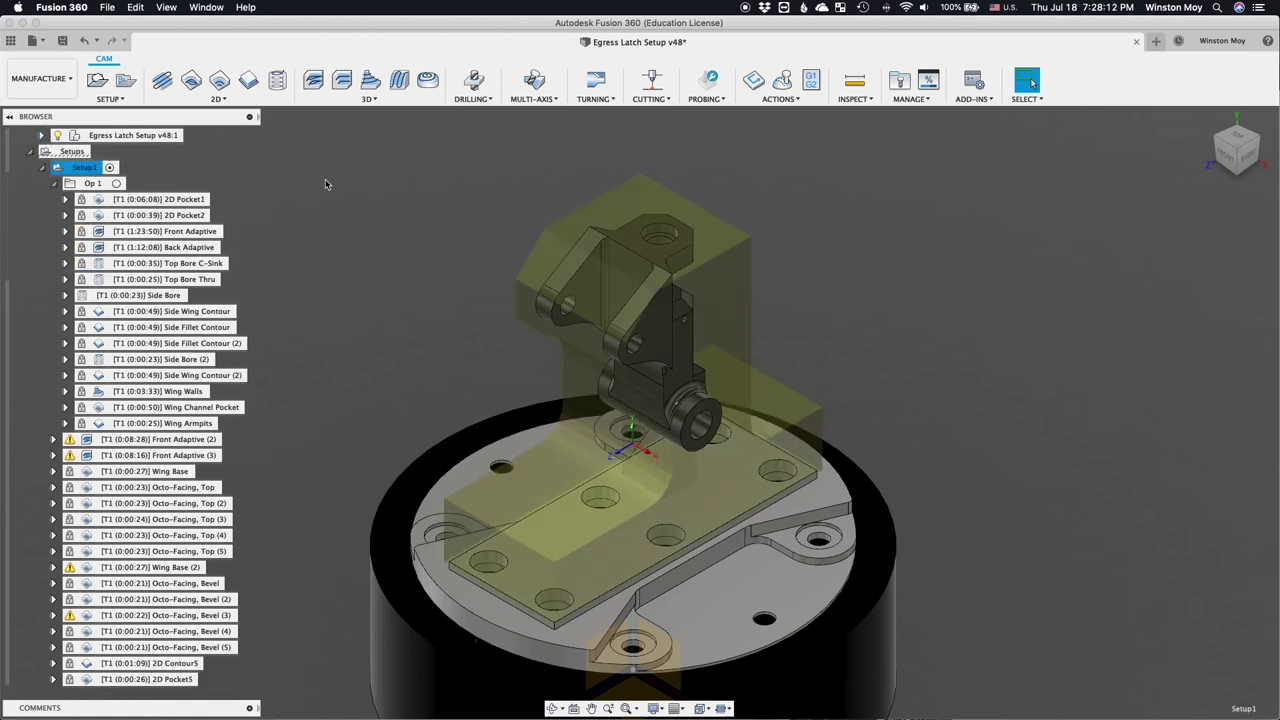
Step: Review the 2D Pocket1, 2D Pocket2, Front Adaptive and Back Adaptive toolpaths one after another
left_click(139, 200)
left_click(147, 215)
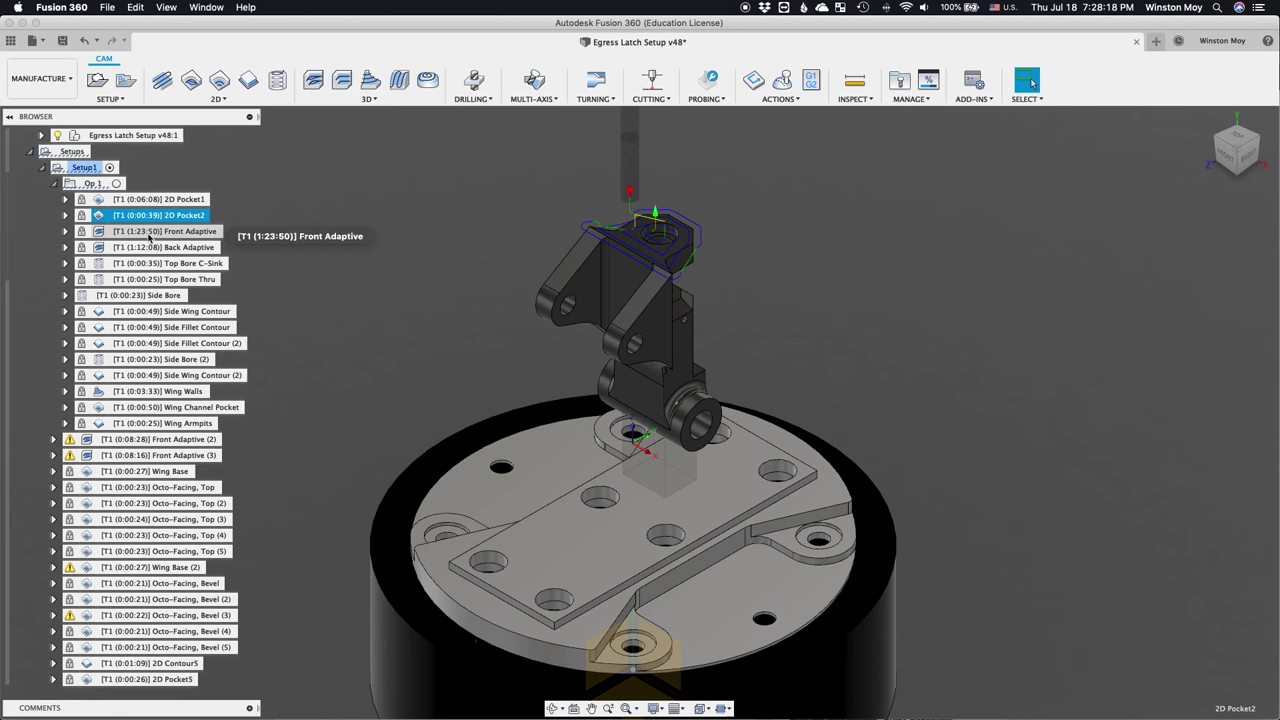
left_click(149, 236)
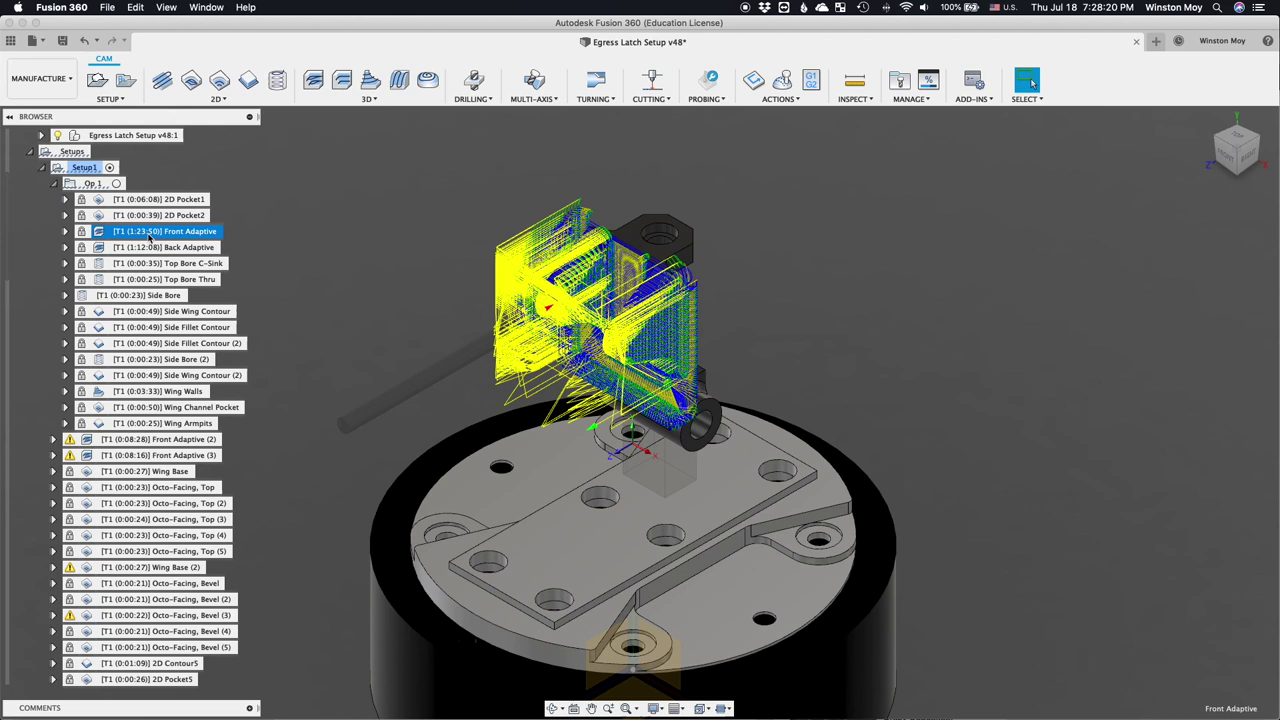
left_click(152, 249)
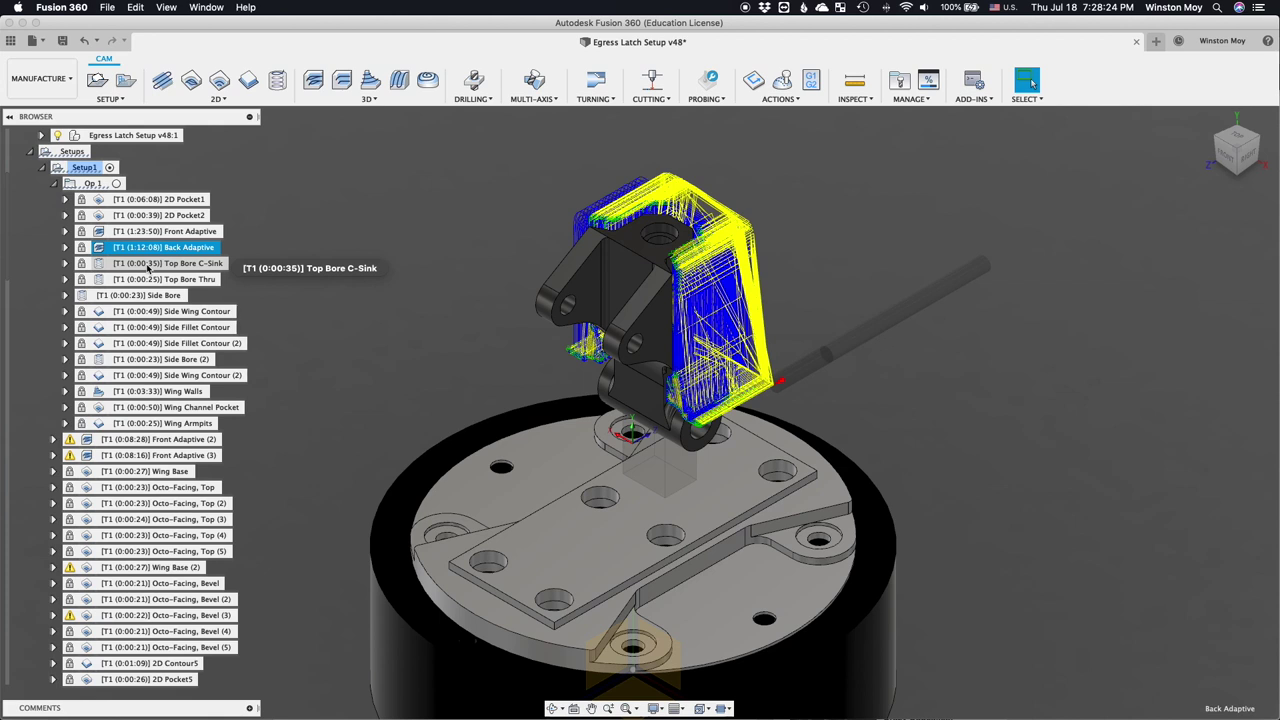
Step: Review the Top Bore C-Sink, Top Bore Thru, Side Bore, Side Wing Contour and Side Fillet Contour toolpaths in turn
left_click(147, 263)
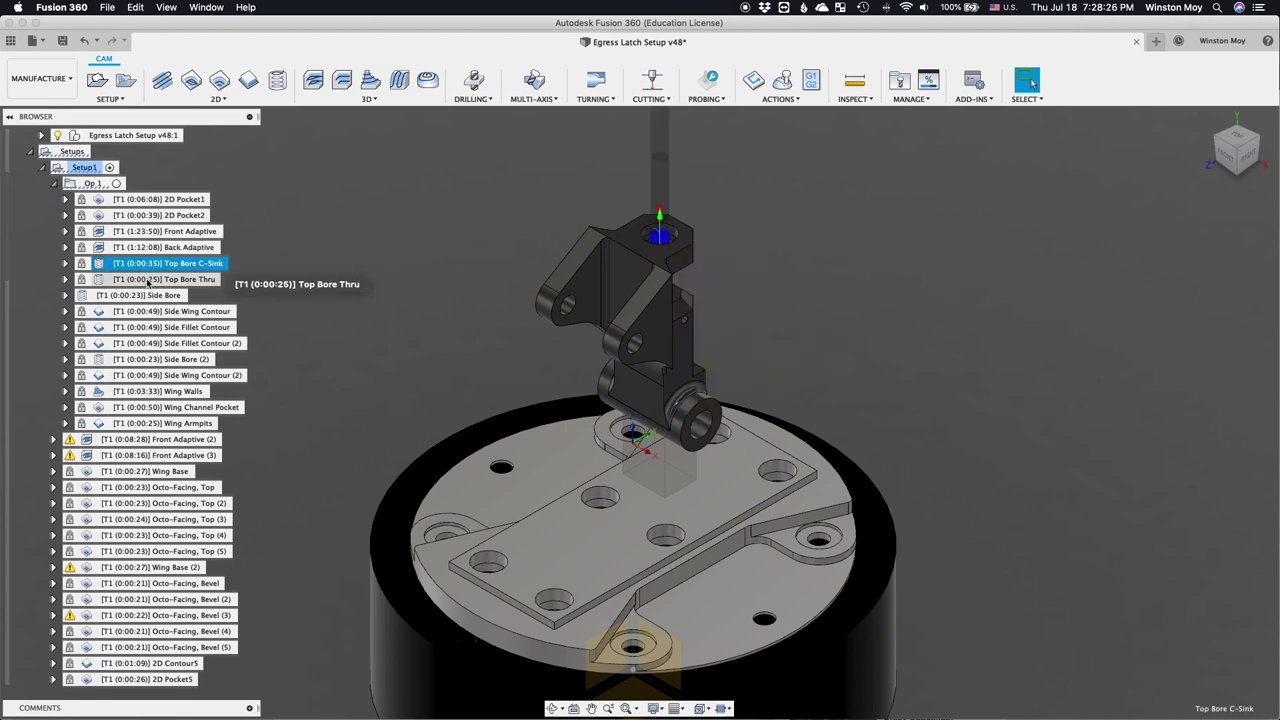
left_click(147, 279)
left_click(145, 295)
left_click(147, 311)
left_click(148, 327)
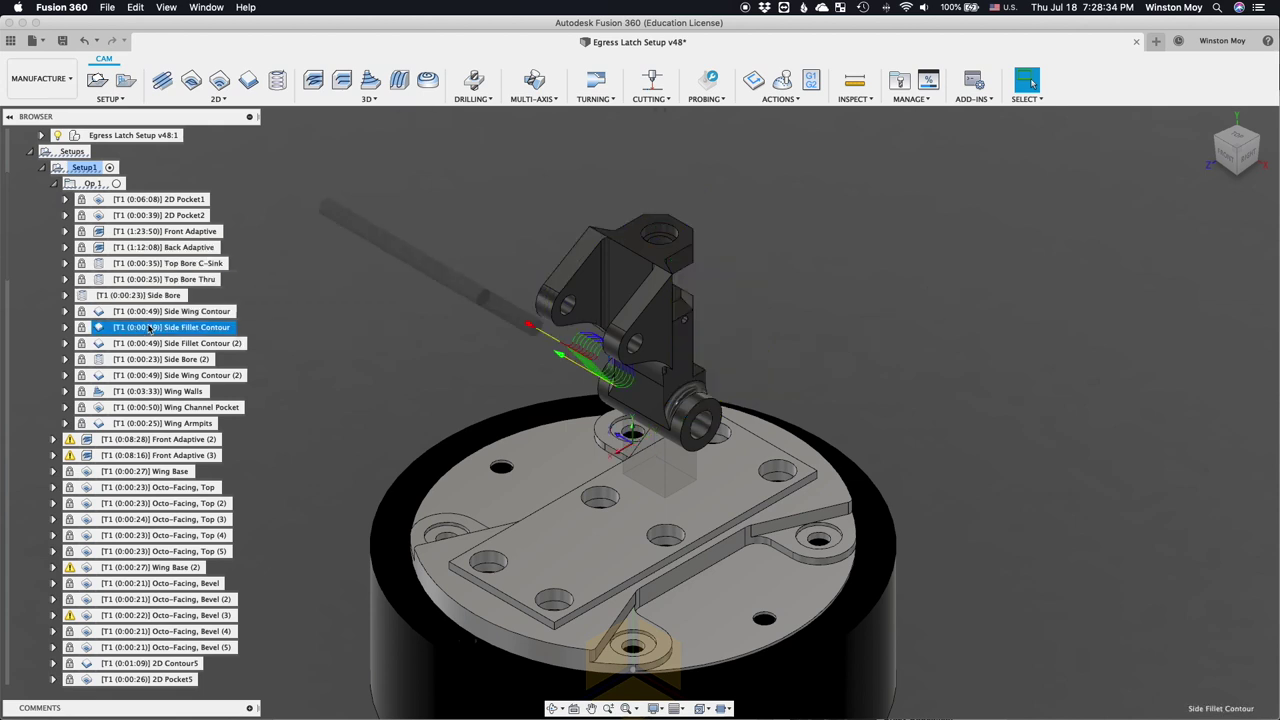
Step: Review the Side Fillet Contour (2), Side Bore (2), Side Wing Contour (2), Wing Walls, Wing Channel Pocket and Wing Armpits toolpaths
left_click(149, 343)
left_click(152, 360)
left_click(150, 375)
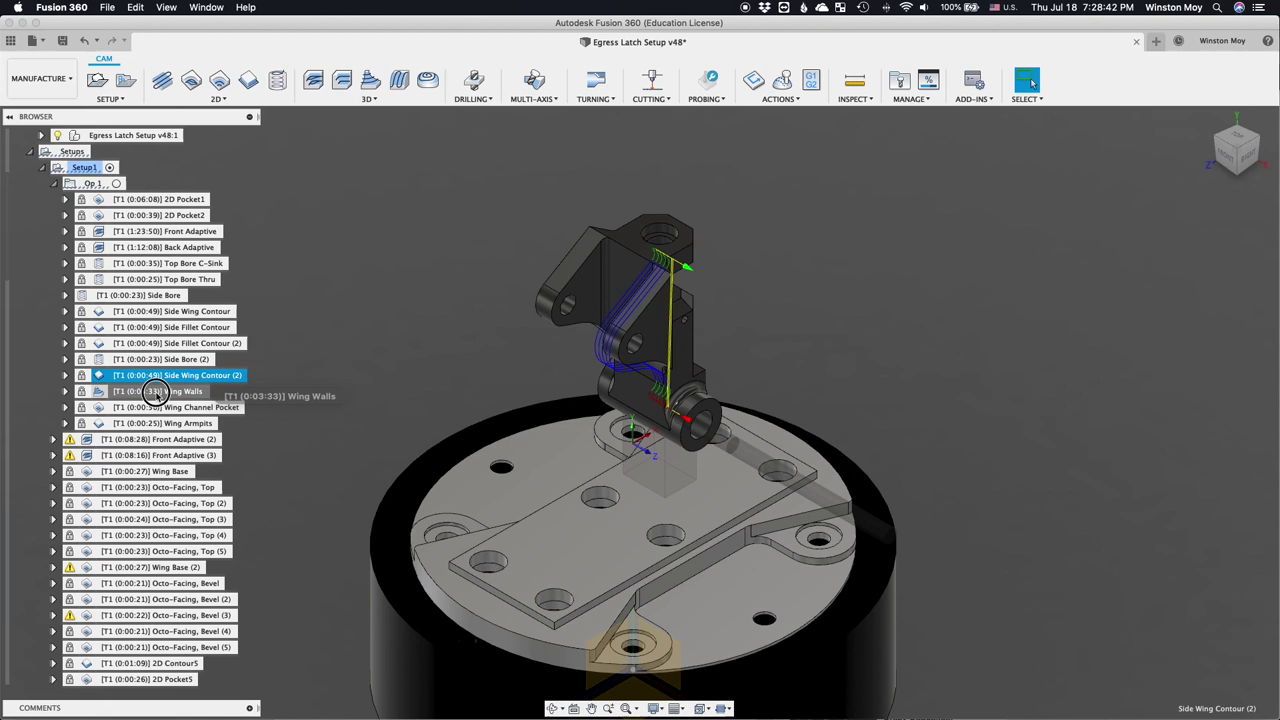
left_click(148, 391)
left_click(146, 407)
left_click(150, 423)
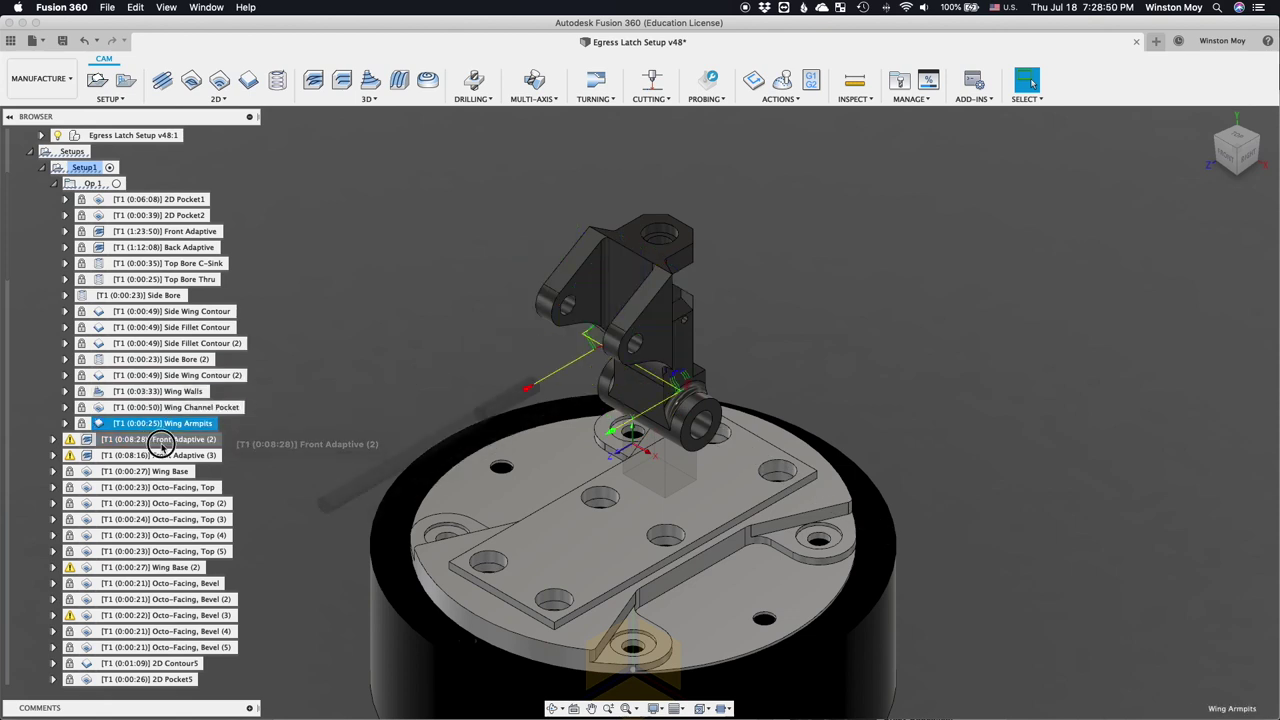
Step: Review the Front Adaptive (2), Front Adaptive (3) and Wing Base toolpaths in turn
left_click(160, 440)
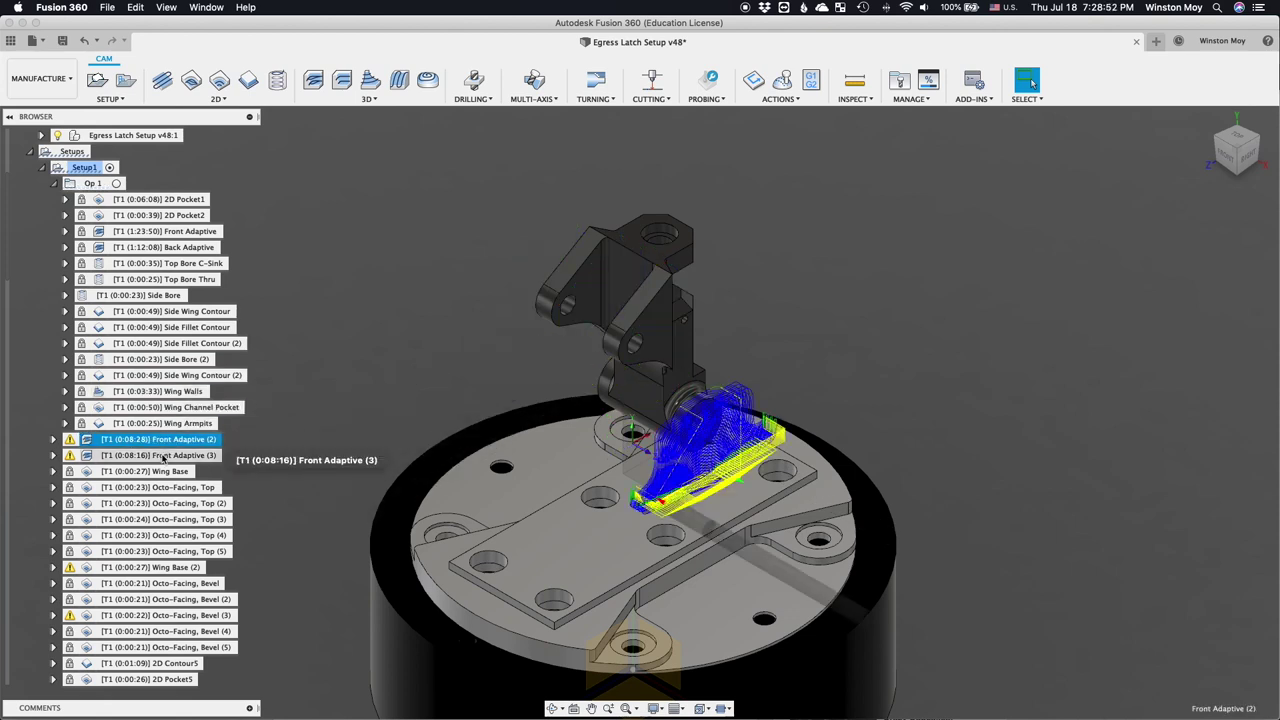
left_click(164, 456)
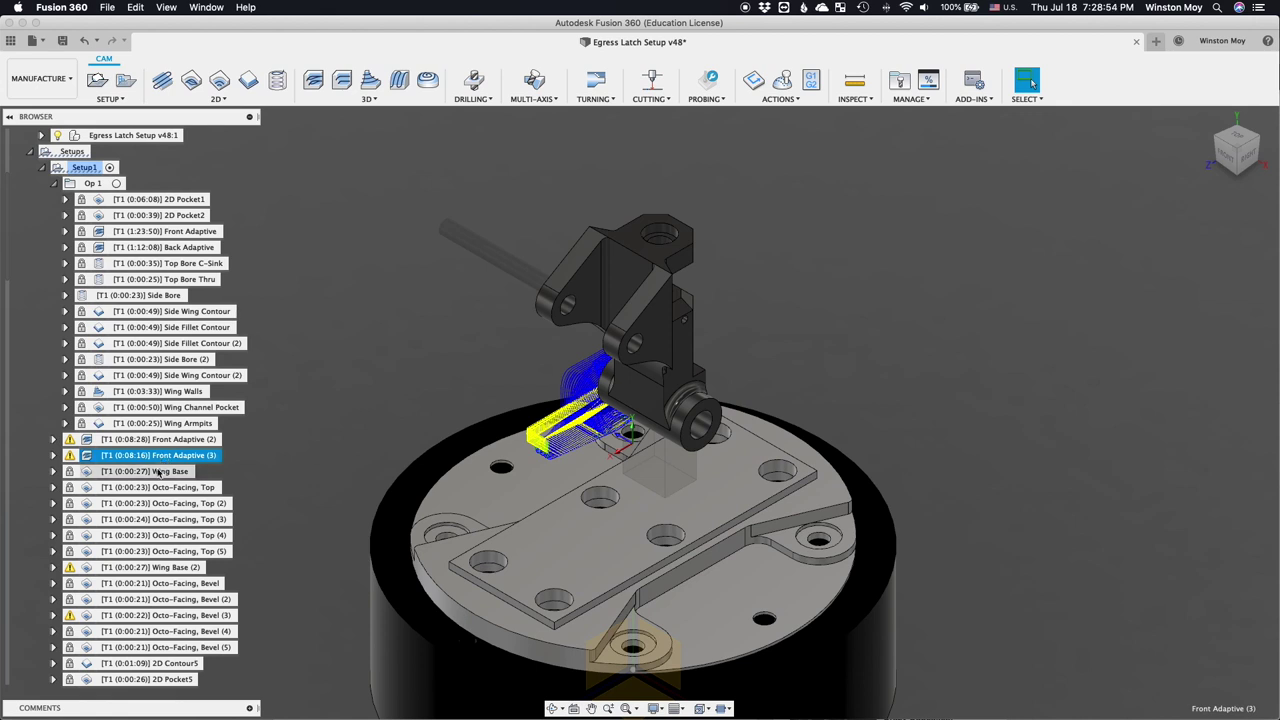
left_click(158, 472)
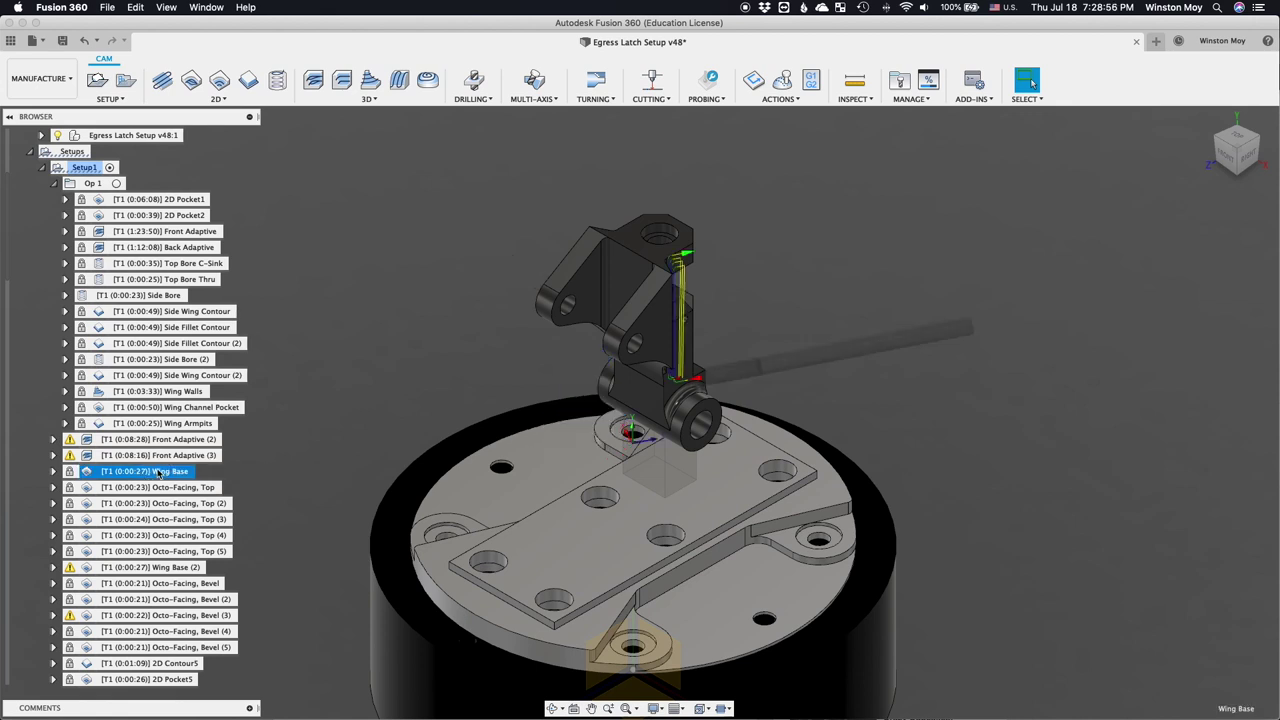
Step: Review the five Octo-Facing, Top toolpaths one after another, viewing the latch arm from its octagonal back side
left_click(158, 487)
middle_click_drag(560, 470, 458, 474, "shift")
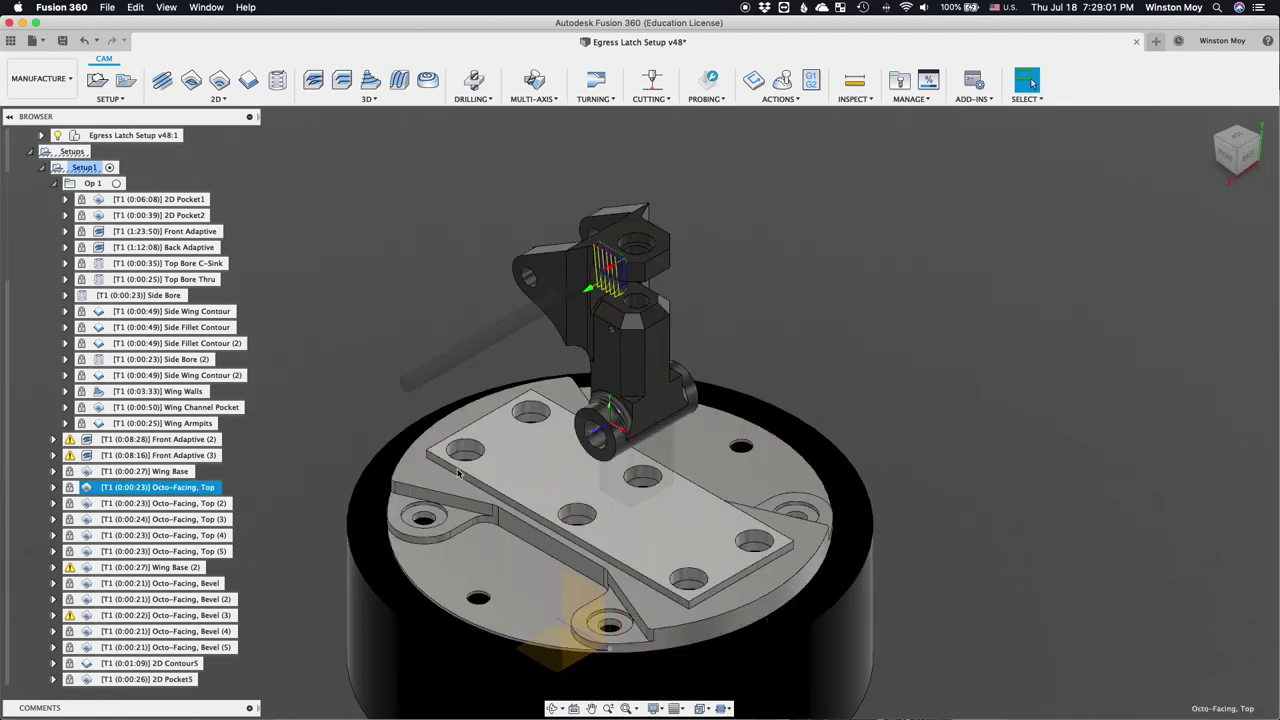
left_click(190, 503)
left_click(192, 519)
left_click(195, 535)
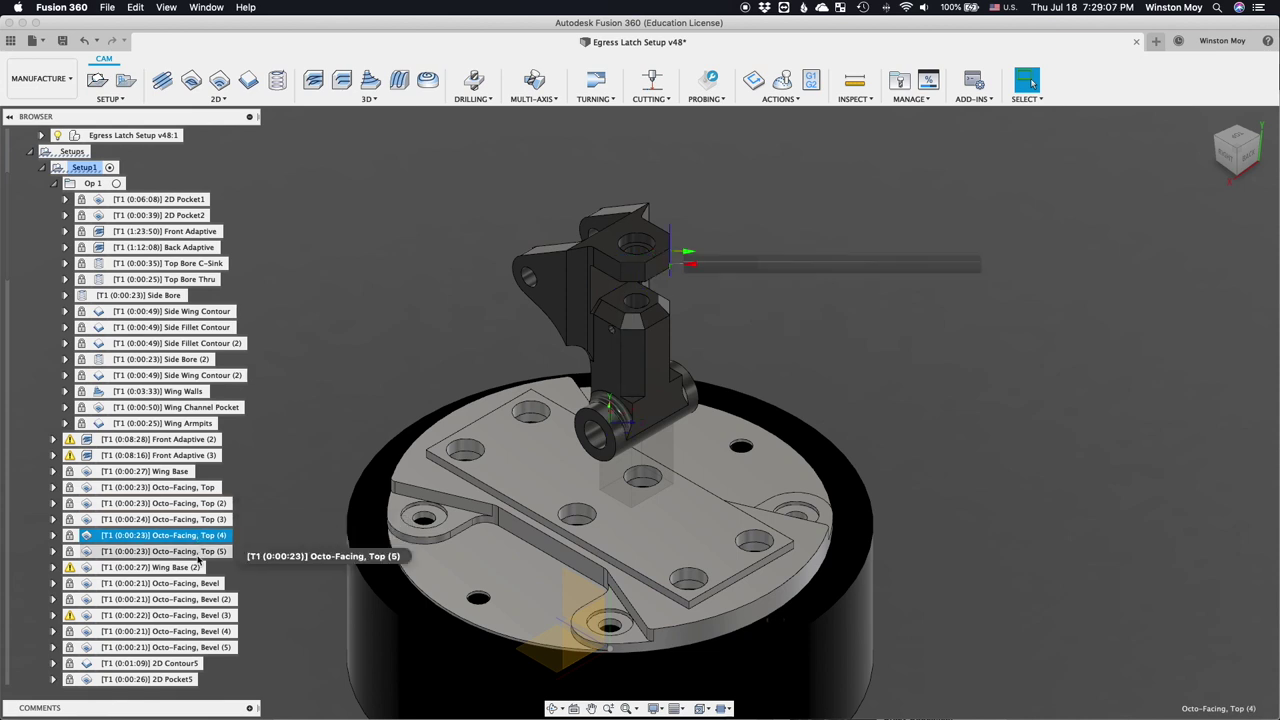
left_click(196, 554)
Step: Review the Wing Base (2) toolpath and the five Octo-Facing, Bevel toolpaths in turn
left_click(186, 568)
left_click(162, 585)
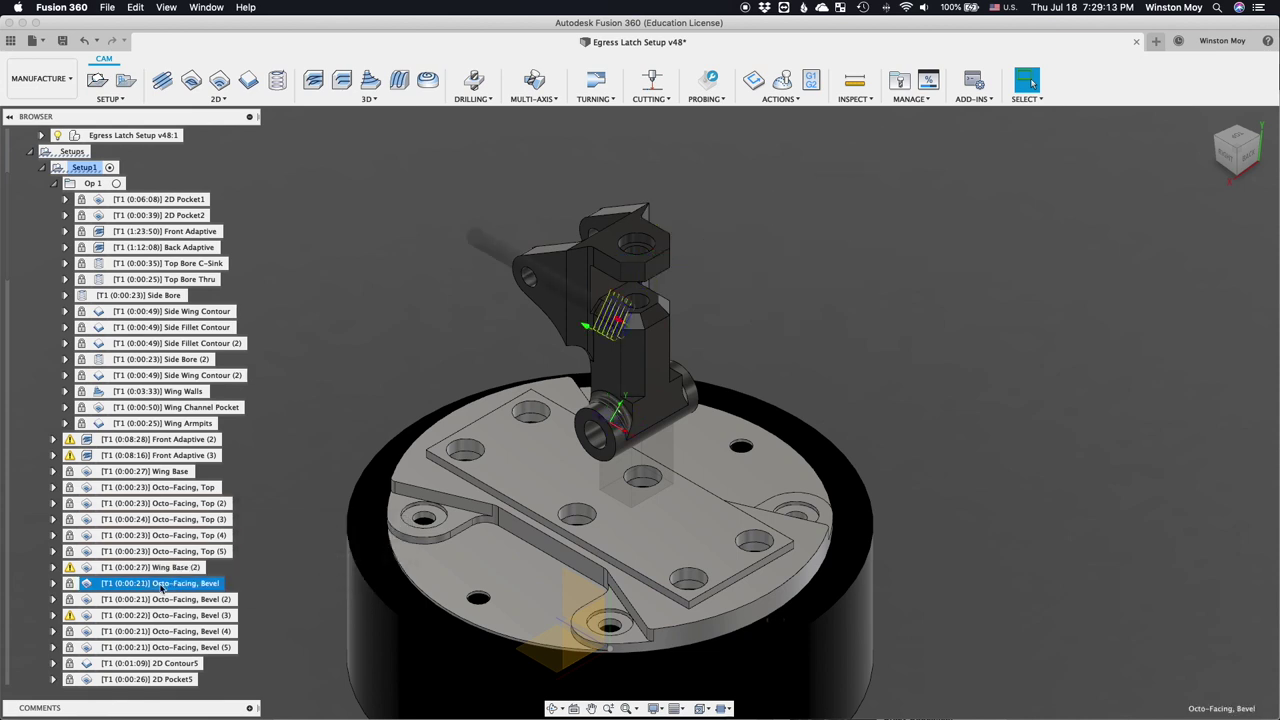
left_click(166, 600)
left_click(168, 616)
left_click(169, 632)
left_click(170, 648)
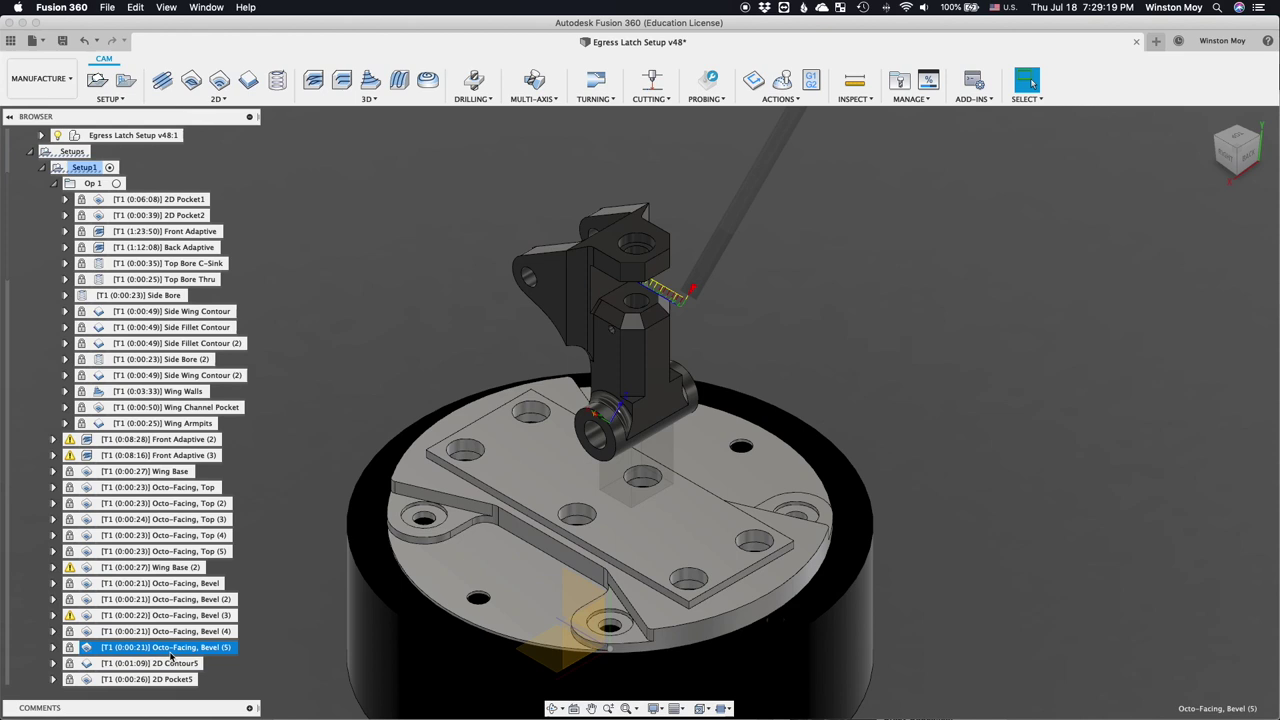
Step: Examine the 2D Contour5 toolpath around the latch arm's neck in the straight back view
scroll(170, 600, "down", 5)
left_click(155, 424)
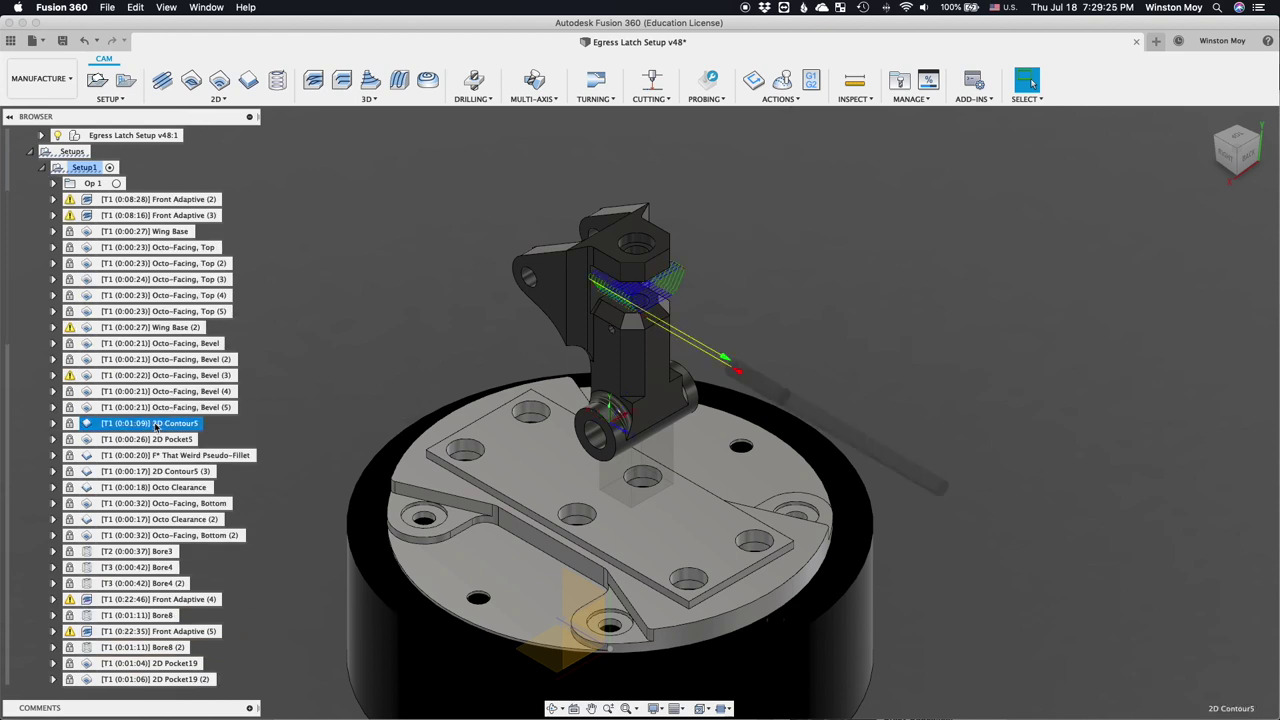
left_click(1237, 150)
right_click(1235, 150)
left_click(1223, 209)
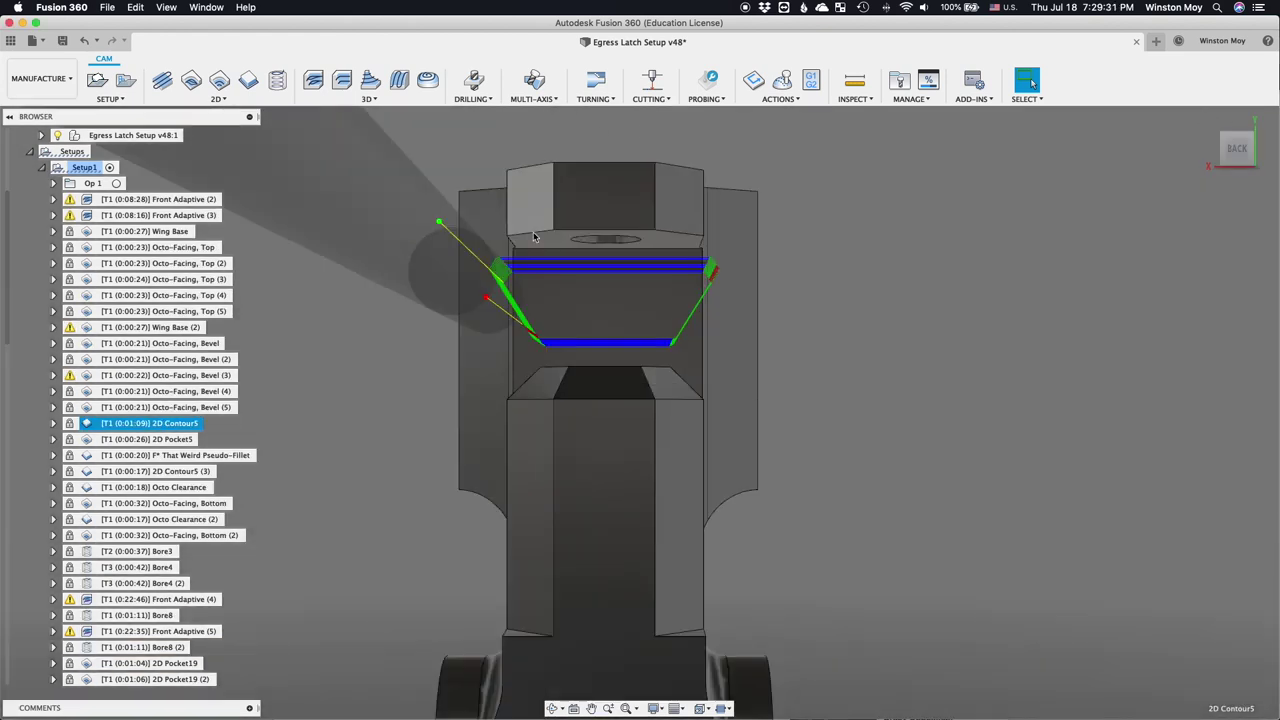
Step: Examine the 2D Pocket5 toolpath and select the narrow sloped face beside the lower octagonal bevel for close inspection
left_click(160, 440)
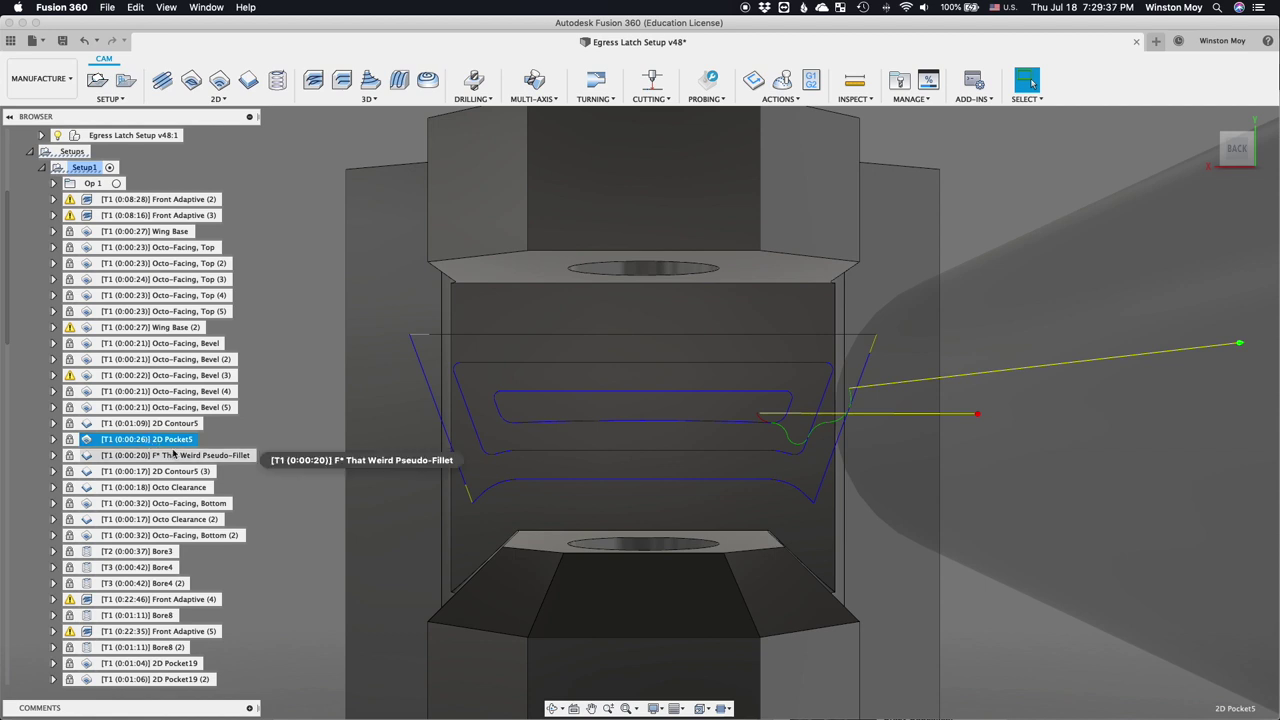
left_click(553, 708)
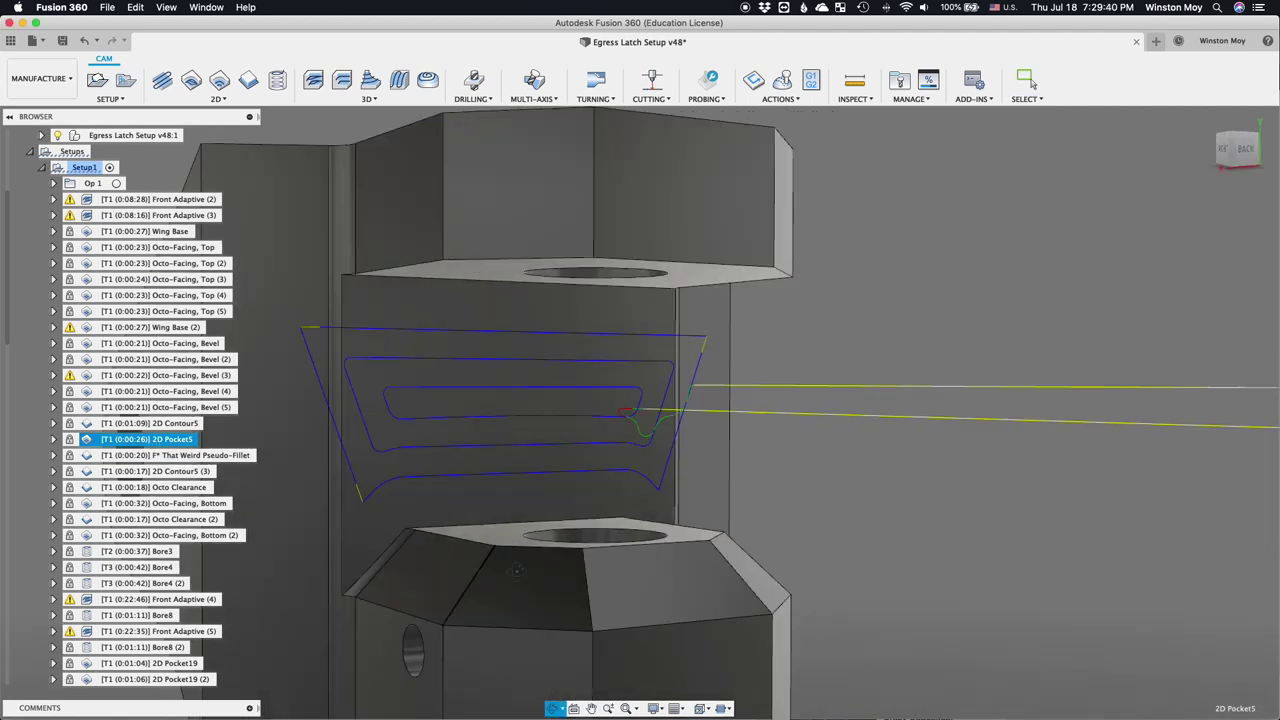
scroll(517, 570, "up", 8)
left_click(523, 560)
scroll(573, 543, "up", 3)
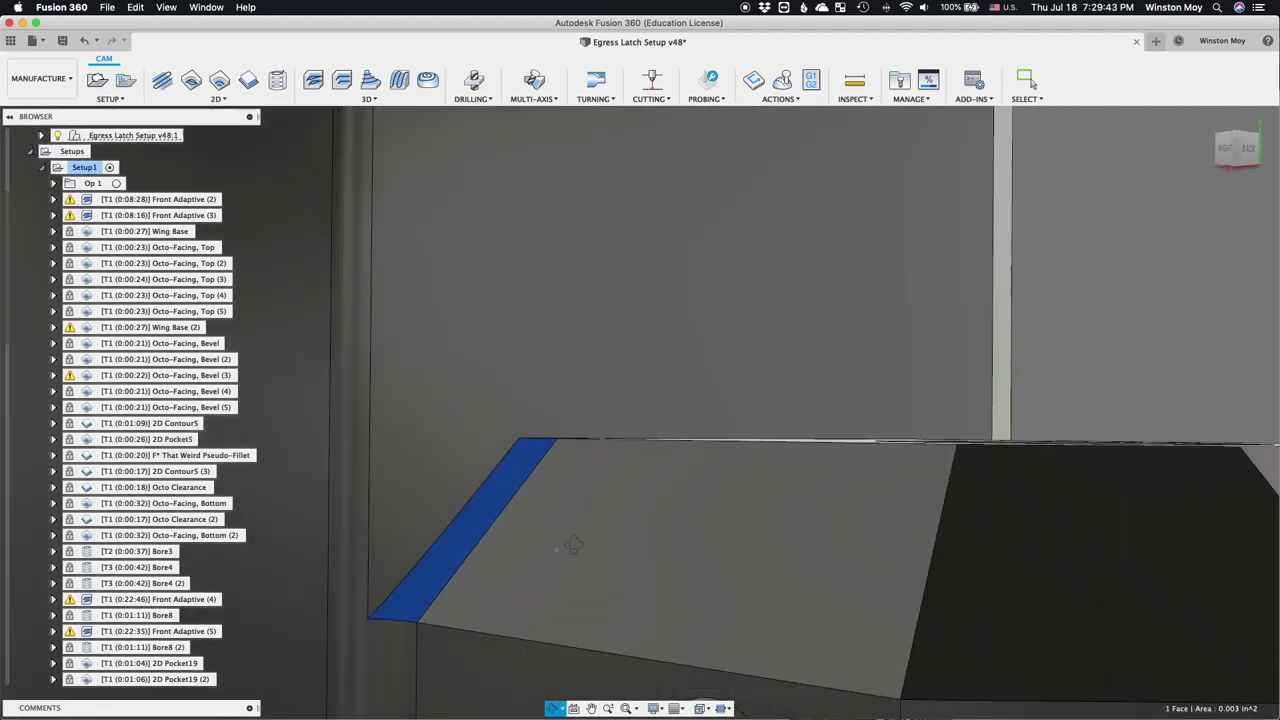
middle_click_drag(573, 543, 439, 503, "shift")
Step: Review the F* That Weird Pseudo-Fillet, 2D Contour5 (3) and Octo Clearance toolpaths
left_click(170, 455)
key("alt+s")
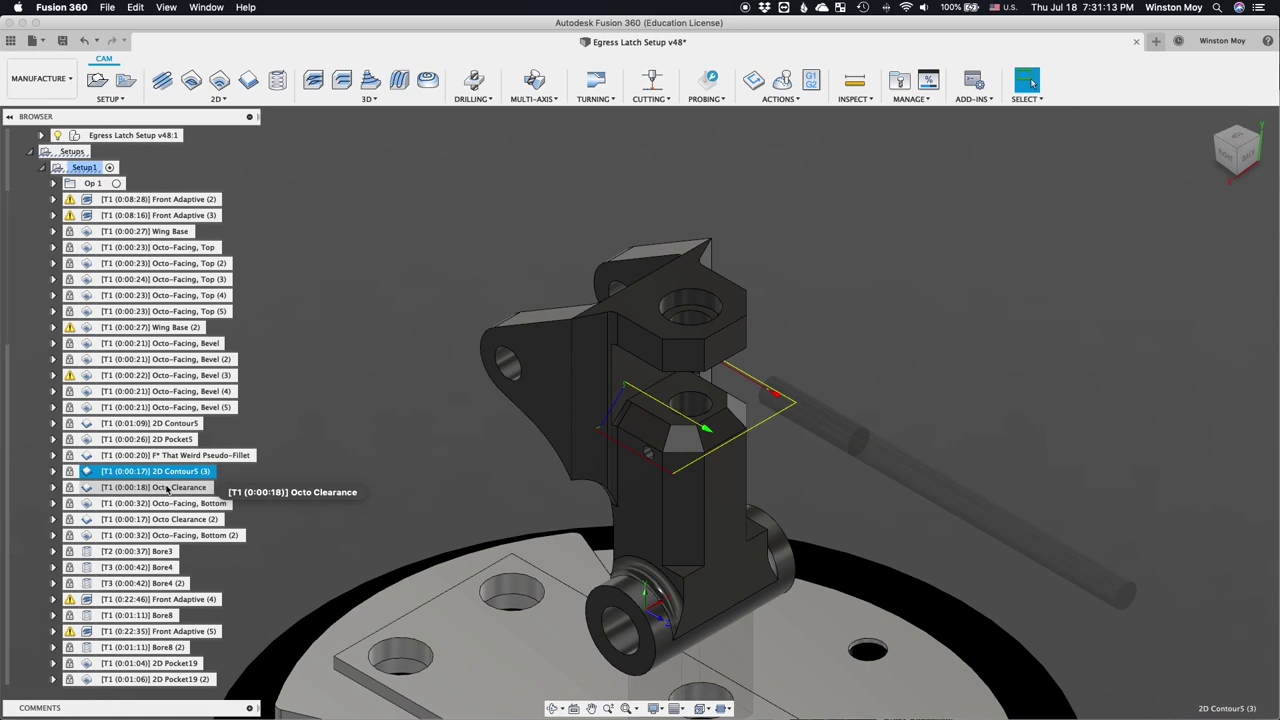
left_click(167, 489)
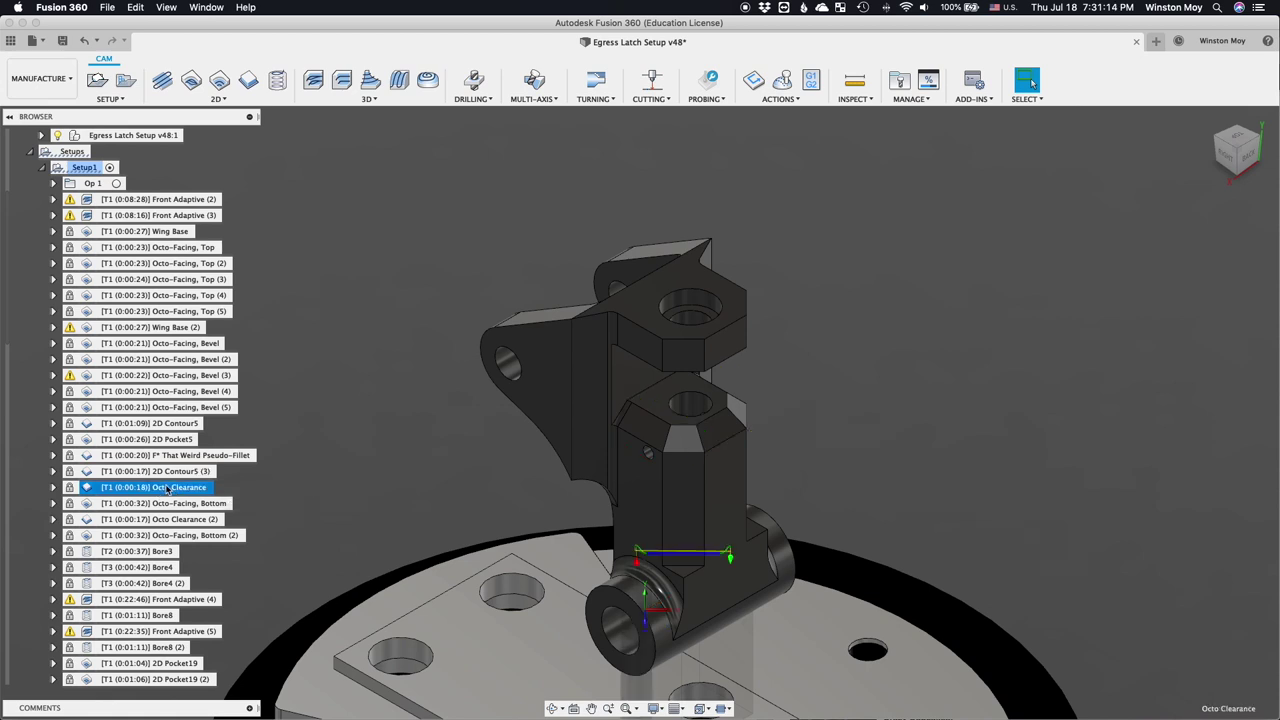
Step: Simulate the Back Adaptive toolpath with its stock and toggle stock transparency to inspect the remaining material
scroll(795, 360, "down", 10)
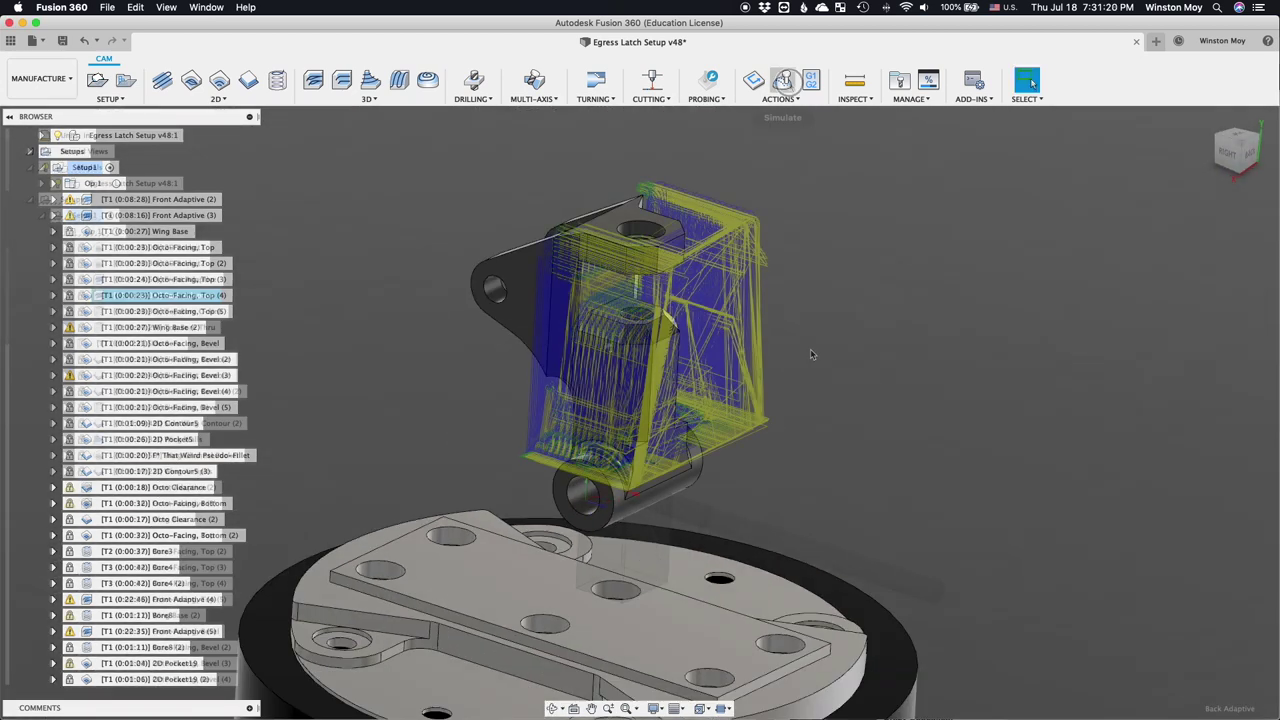
left_click(1131, 363)
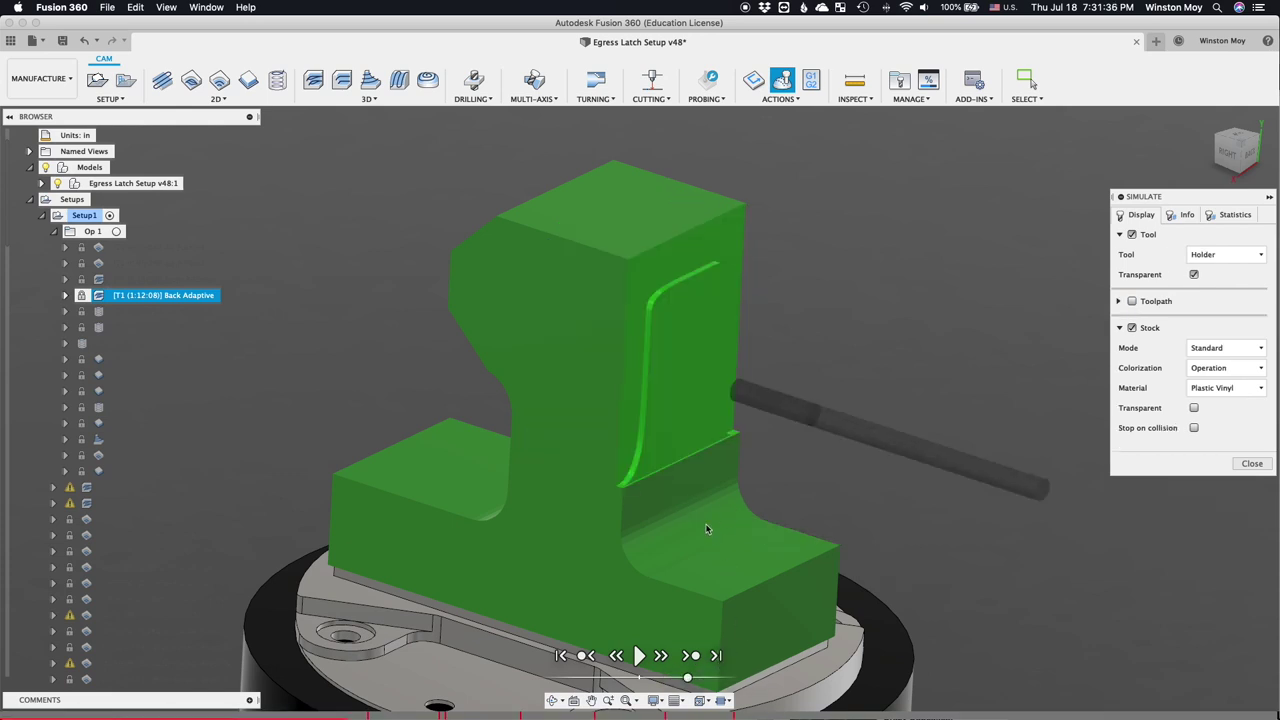
left_click(1193, 407)
scroll(635, 442, "up", 10)
middle_click_drag(643, 449, 571, 446, "shift")
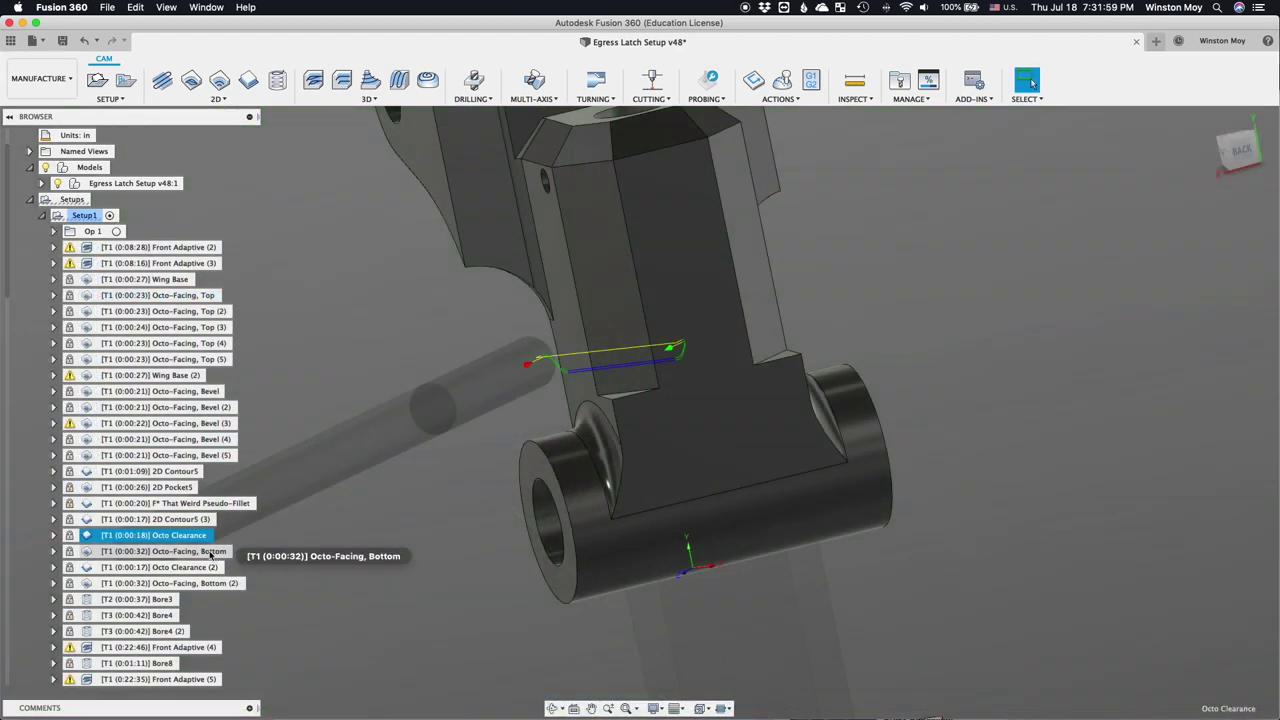
Step: Review the Octo-Facing, Bottom, Octo Clearance (2) and Octo-Facing, Bottom (2) toolpaths in turn
left_click(212, 551)
left_click(197, 568)
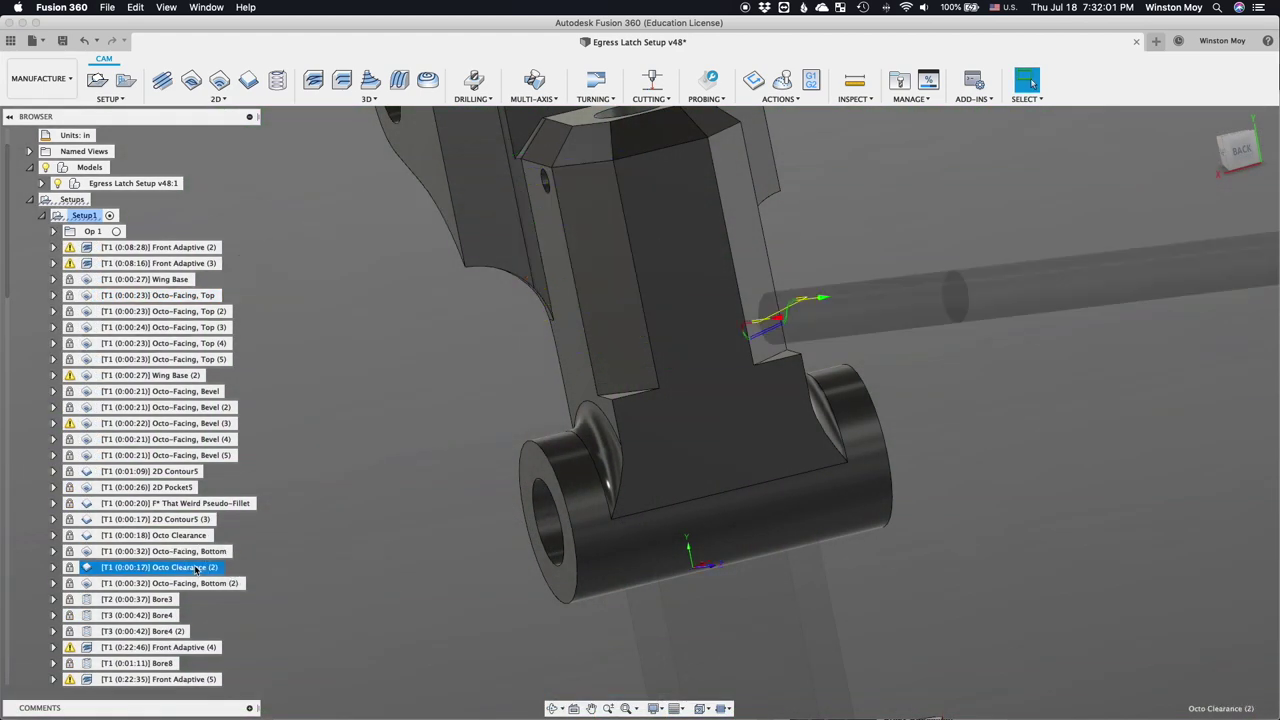
left_click(202, 585)
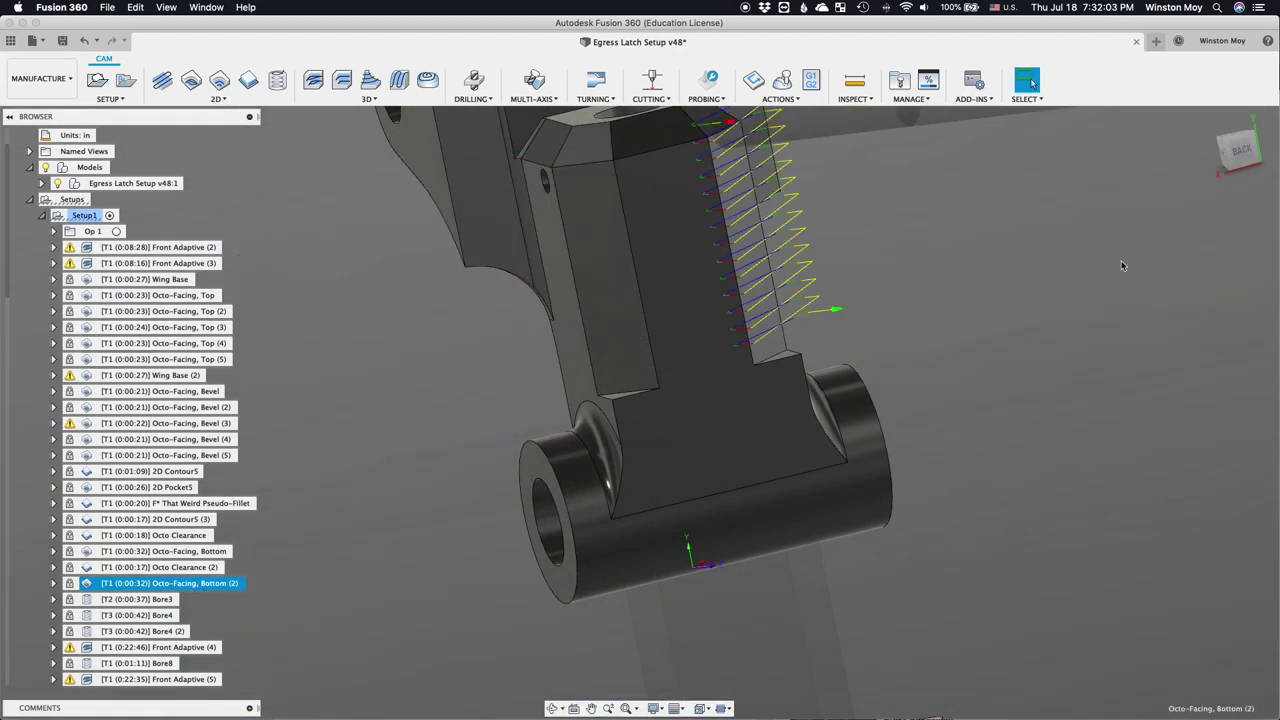
Step: Examine the Bore3 toolpath at the latch arm's top hole from the home view and from above
left_click(1227, 145)
left_click(160, 599)
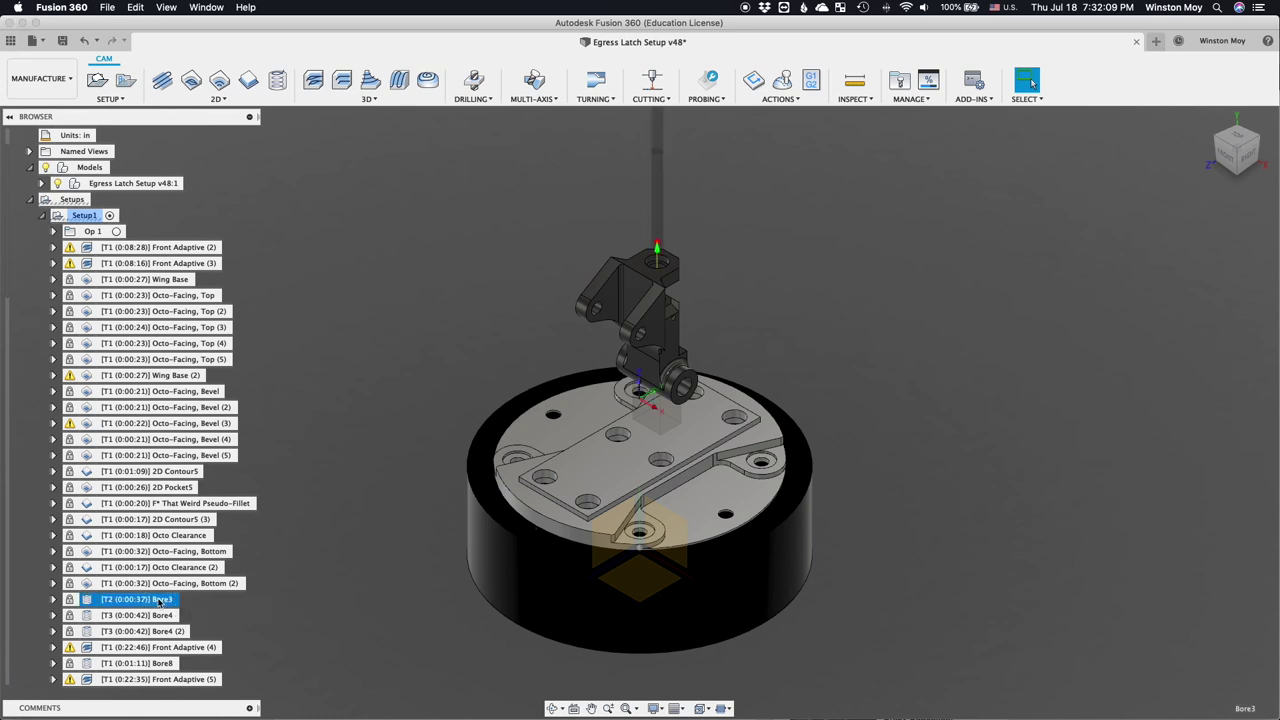
scroll(662, 176, "up", 5)
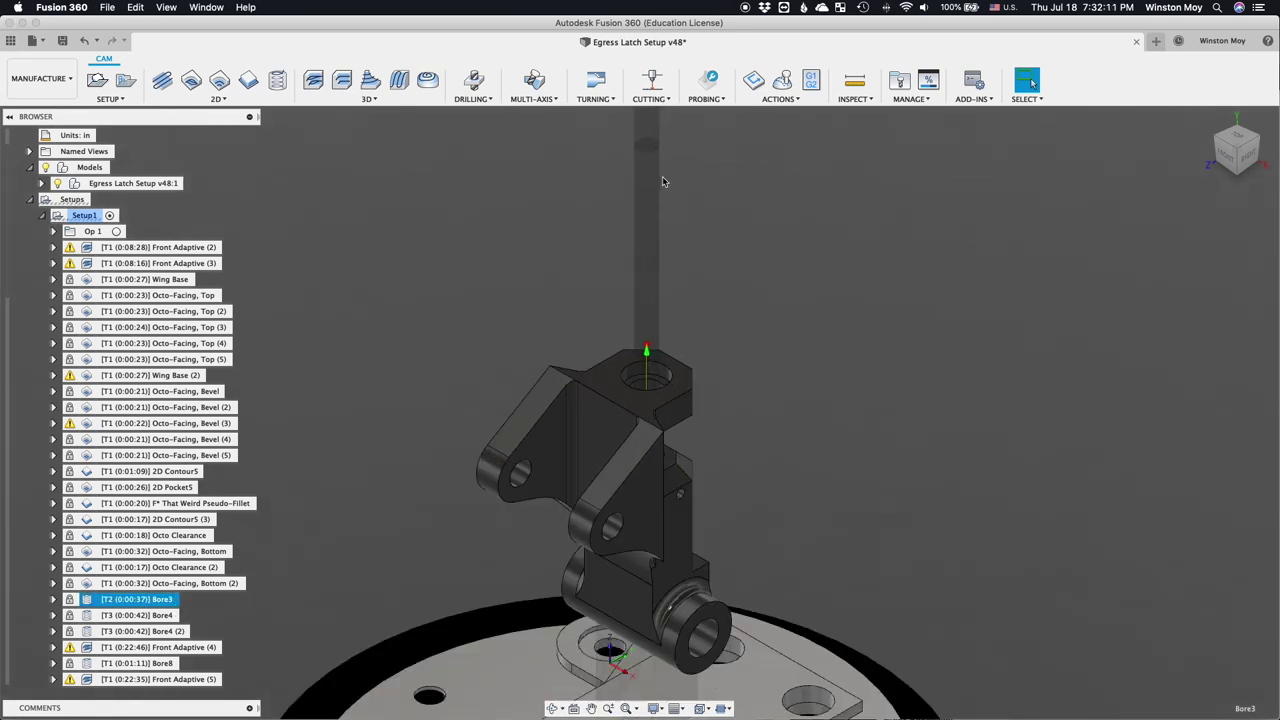
middle_click_drag(662, 176, 650, 330, "shift")
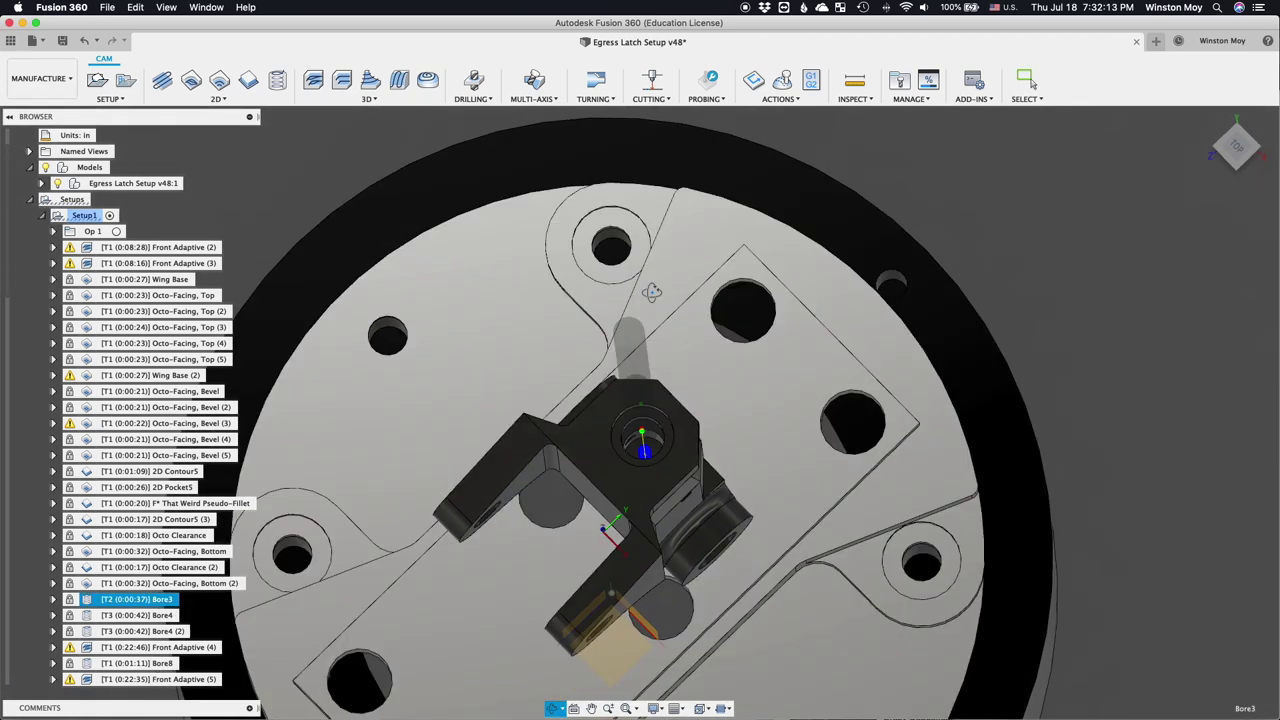
Step: Measure the distance from the latch arm's top face to the face at the bottom of the top bore
left_click(850, 80)
scroll(628, 410, "up", 3)
left_click(623, 421)
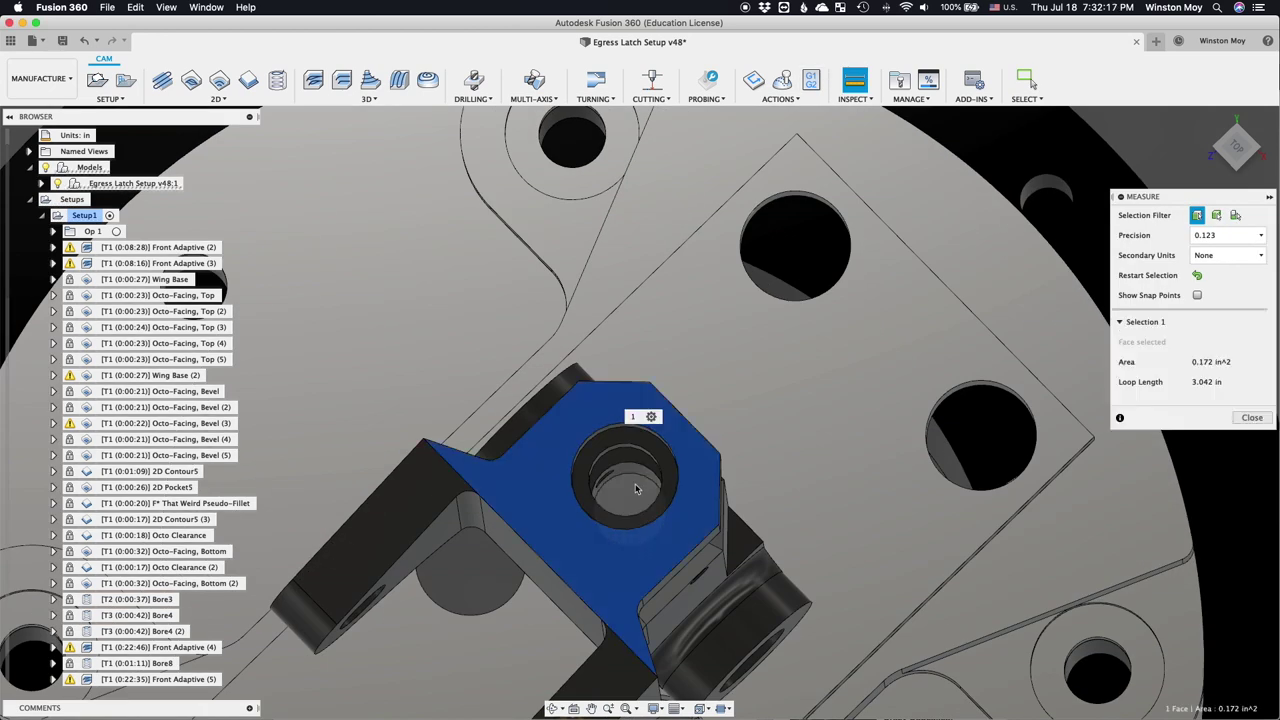
left_click(640, 490)
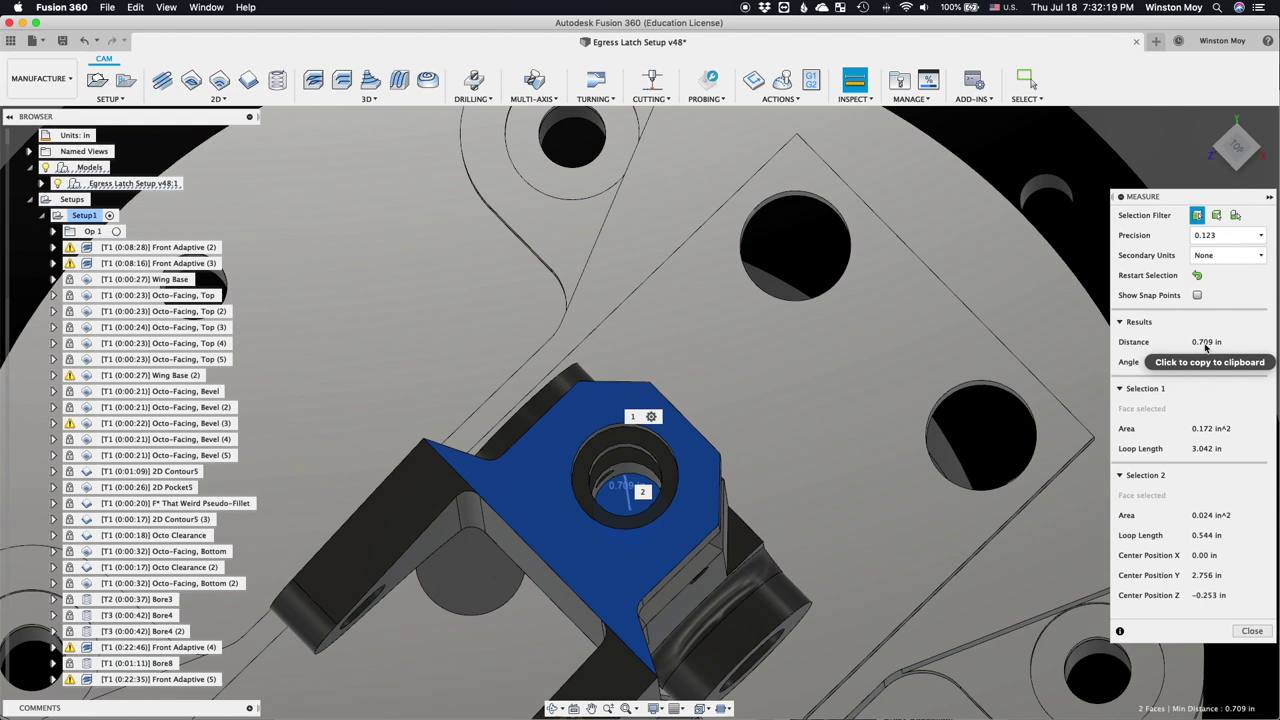
left_click(1246, 629)
left_click(1208, 119)
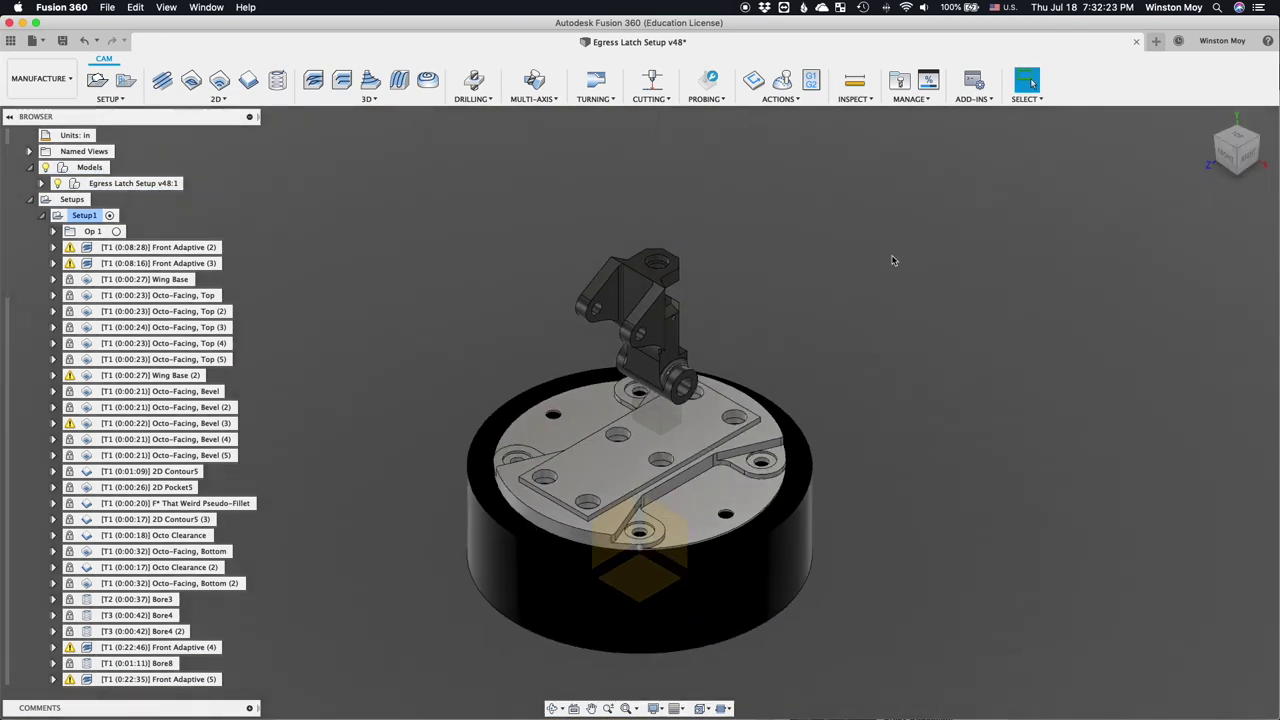
Step: Review the Bore3, Bore4 and Bore4 (2) toolpaths one after another
left_click(137, 600)
left_click(140, 615)
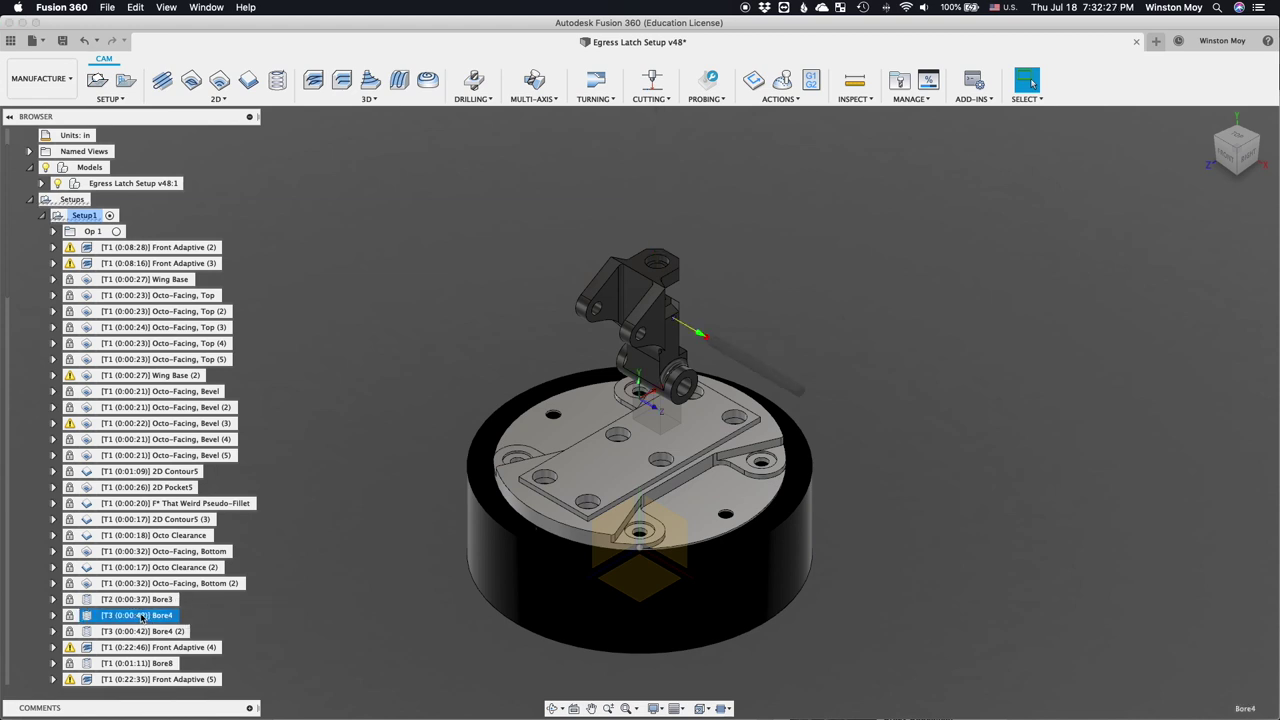
left_click(147, 631)
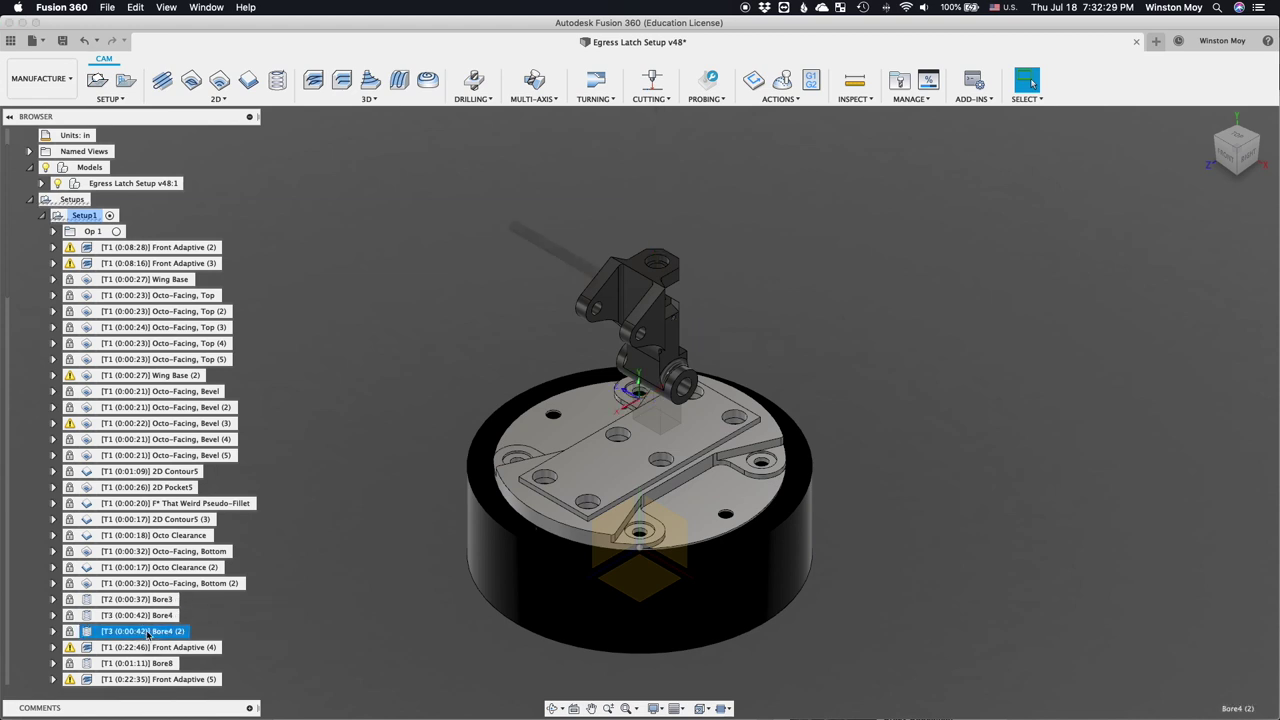
Step: Review the Front Adaptive (4), Bore8, Front Adaptive (5) and Bore8 (2) toolpaths in turn
scroll(149, 631, "down", 8)
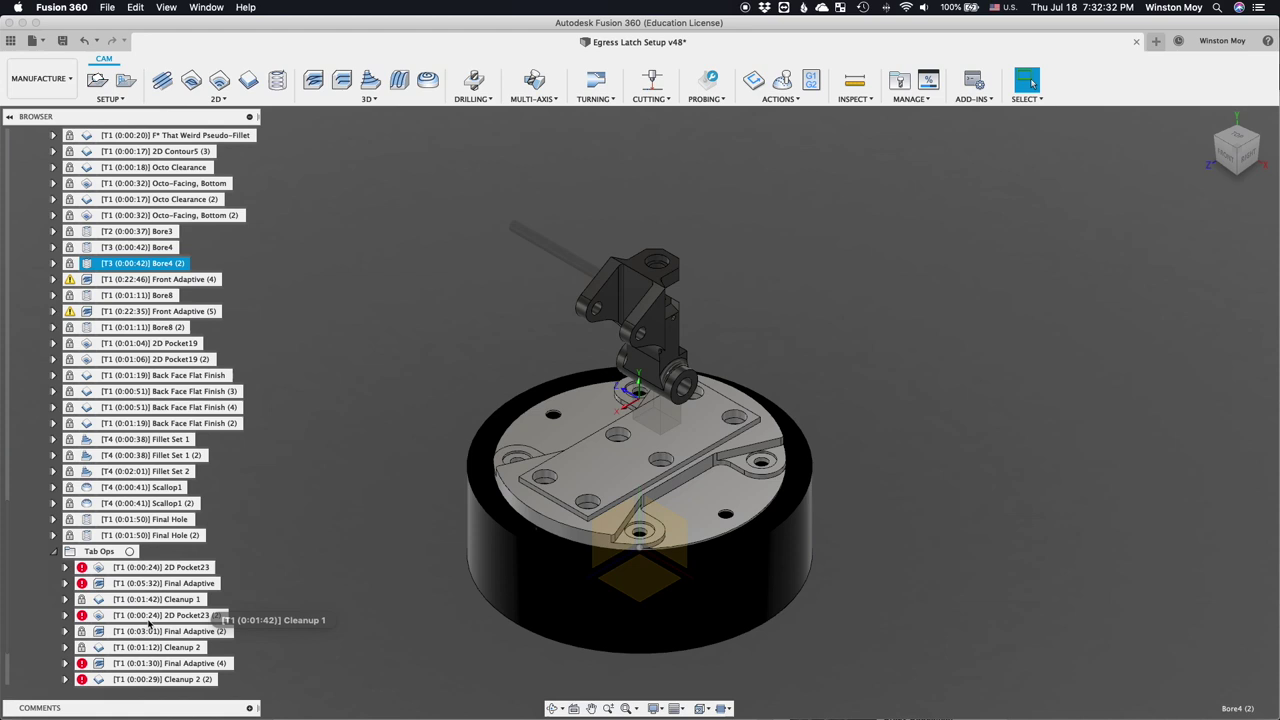
scroll(149, 625, "down", 2)
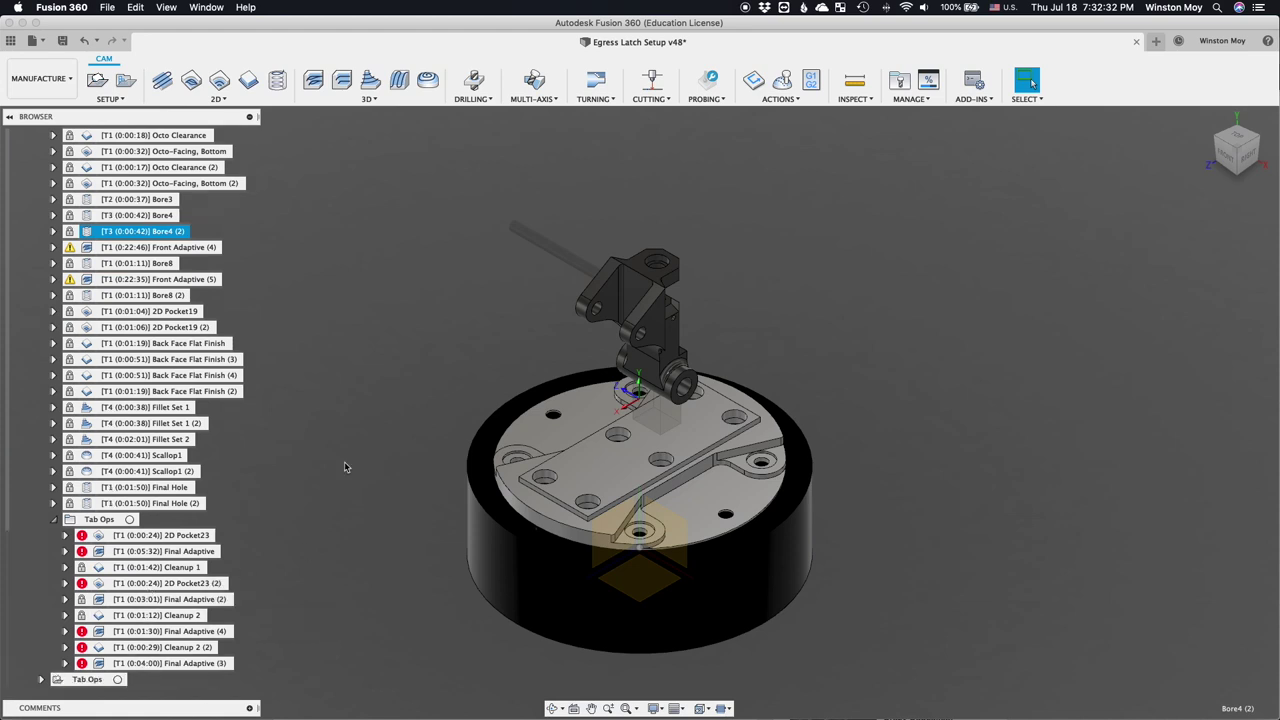
left_click(177, 249)
scroll(684, 387, "up", 3)
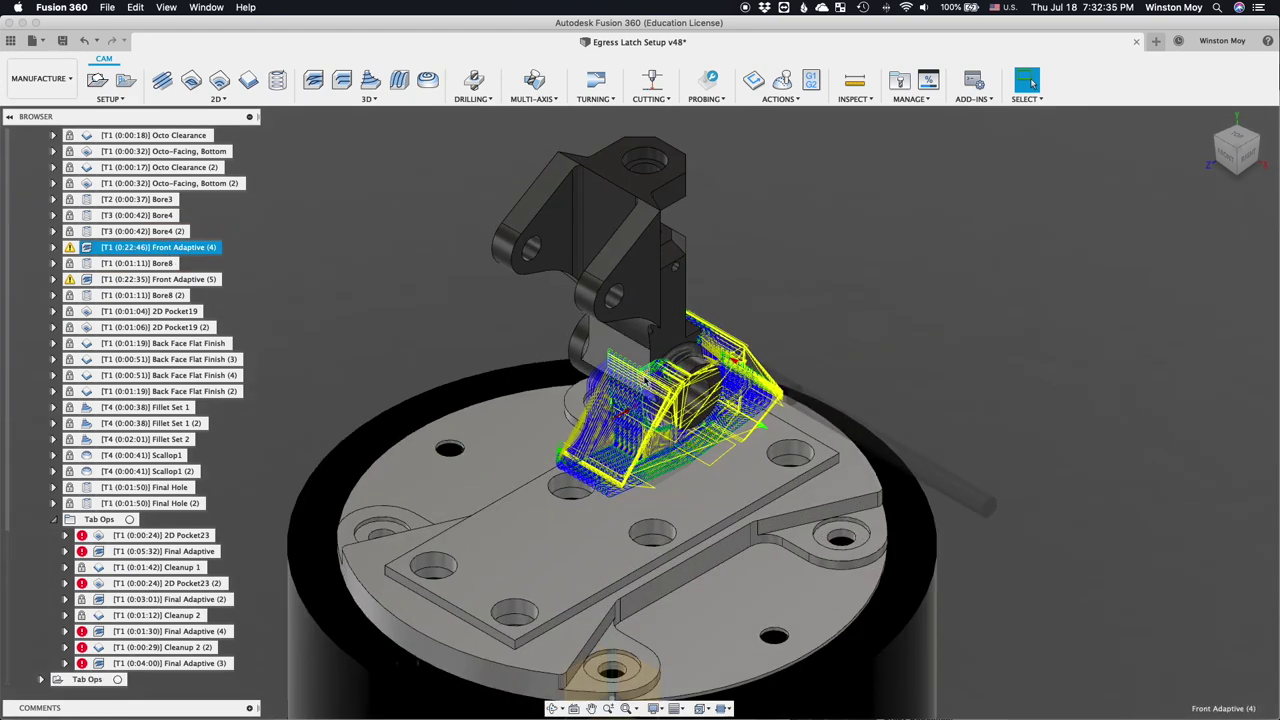
left_click(150, 263)
left_click(150, 279)
left_click(155, 296)
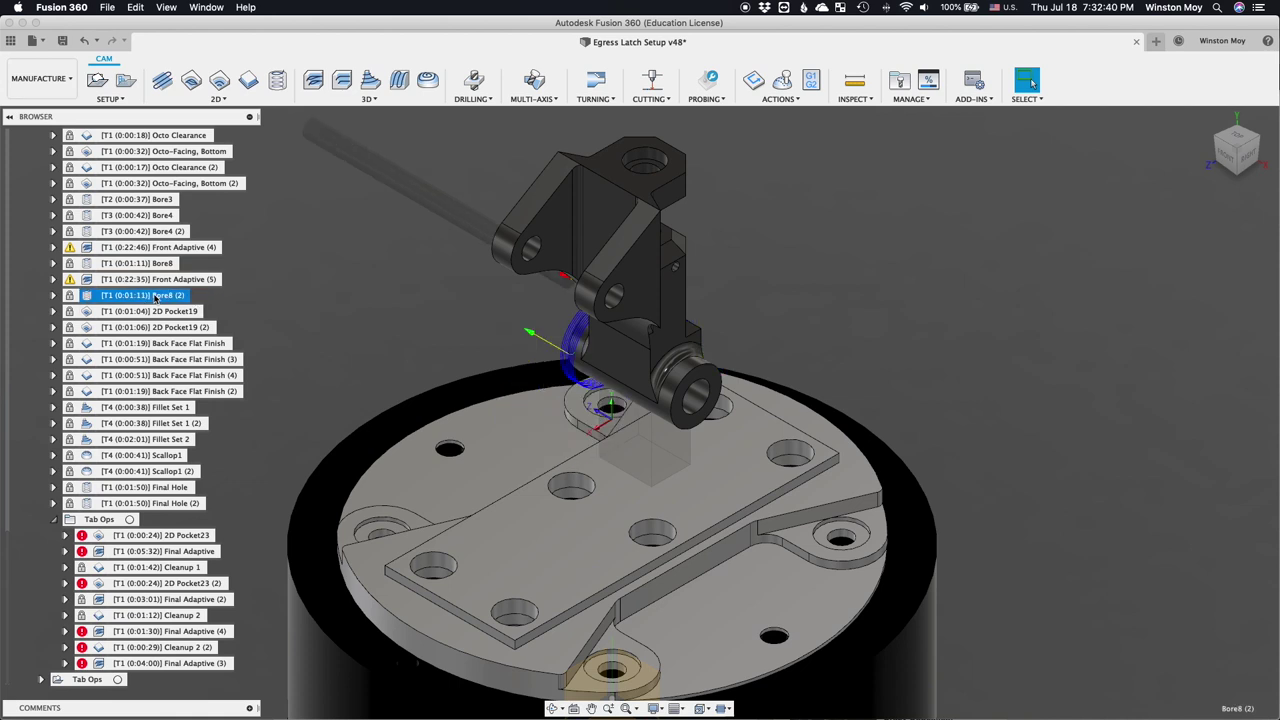
Step: Review the 2D Pocket19, 2D Pocket19 (2) and Back Face Flat Finish toolpaths, viewing the last from the part's back side
left_click(157, 312)
left_click(159, 328)
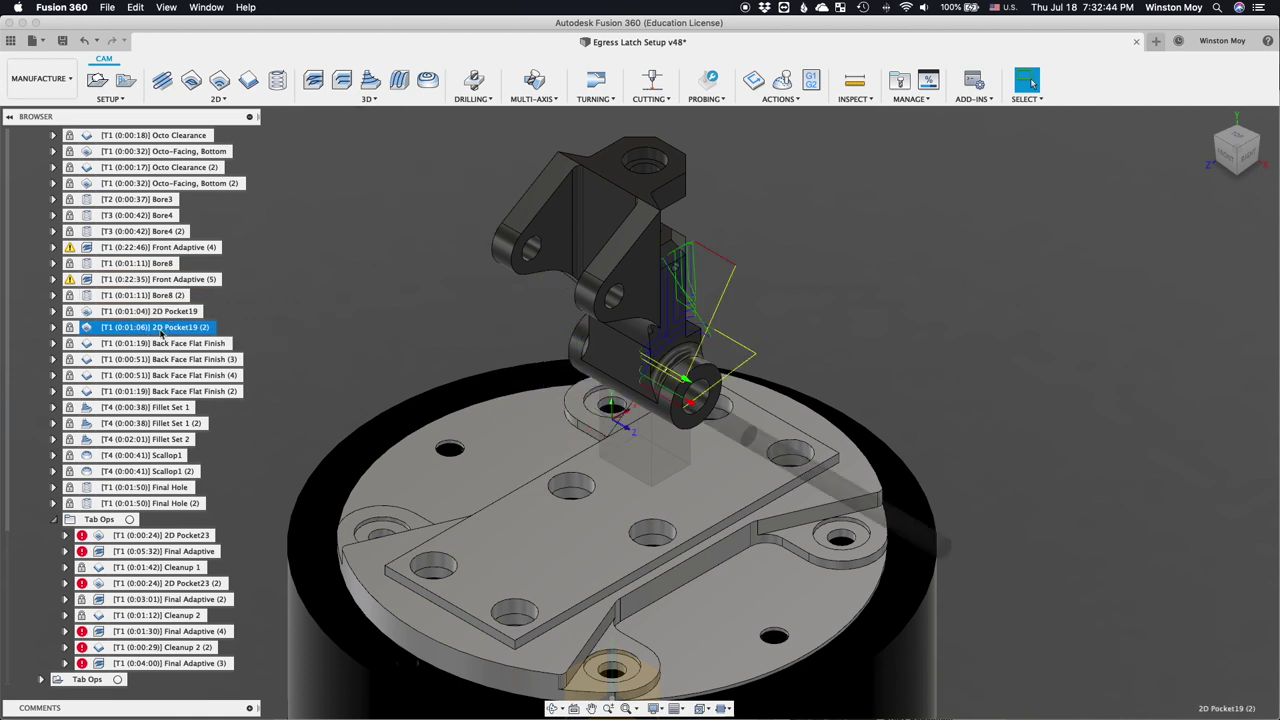
left_click(163, 344)
left_click(1258, 140)
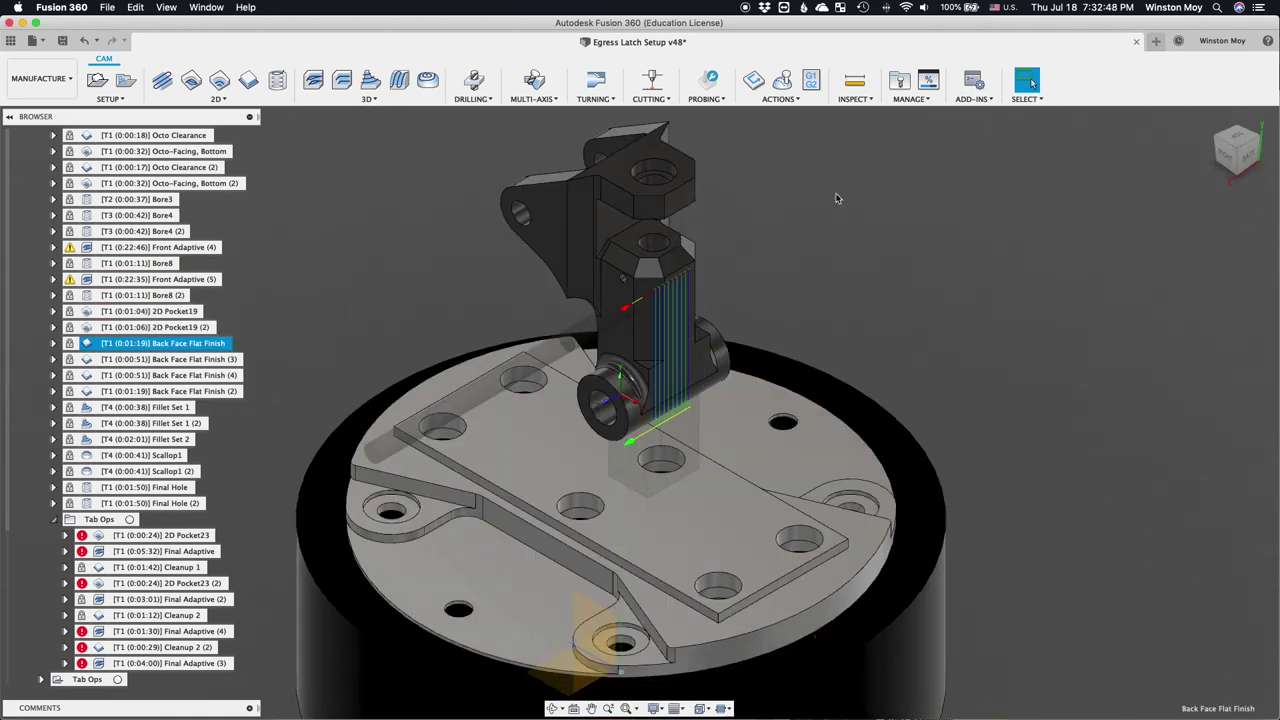
Step: Review the Back Face Flat Finish (3), (4) and (2) toolpaths one after another
left_click(180, 360)
left_click(182, 376)
left_click(186, 391)
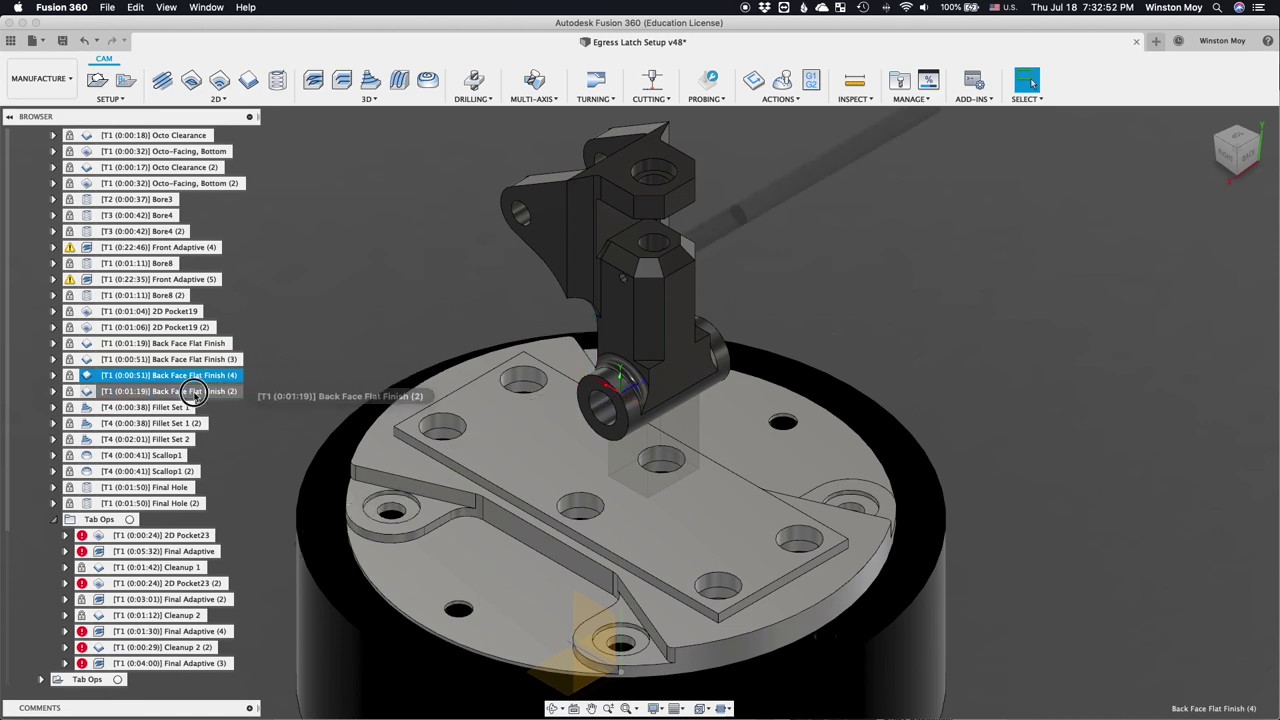
Step: Examine the Fillet Set 1 toolpath up close, viewing the latch arm from directly above
left_click(175, 408)
scroll(590, 170, "up", 8)
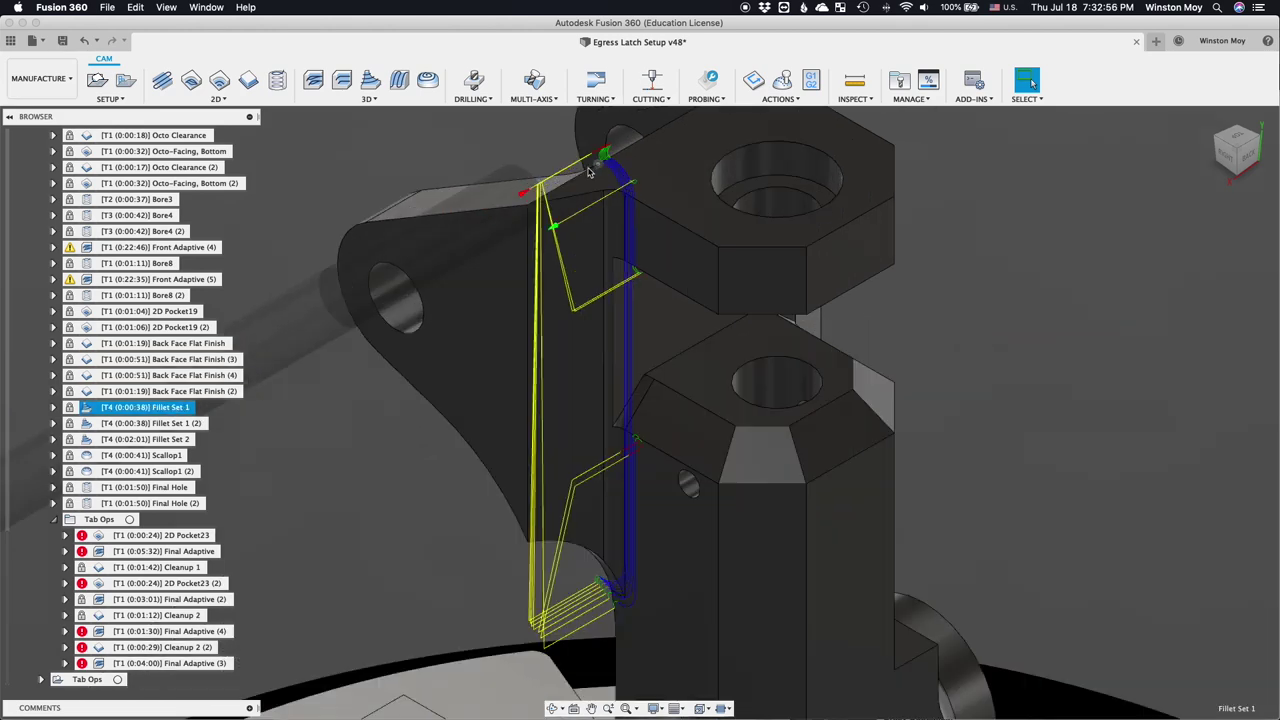
middle_click_drag(590, 170, 1236, 155, "shift")
left_click(1236, 150)
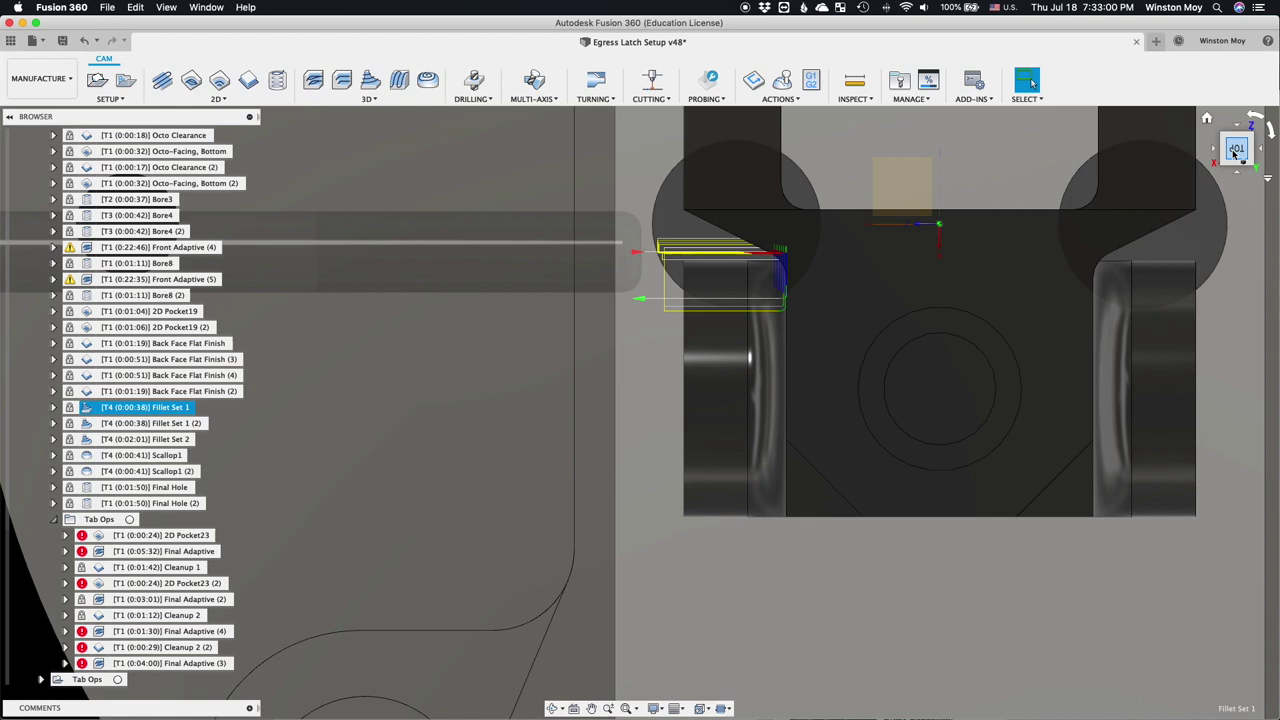
Step: Simulate the Fillet Set 1 operation with the stock hidden and the toolpath shown
left_click(782, 80)
left_click(1132, 327)
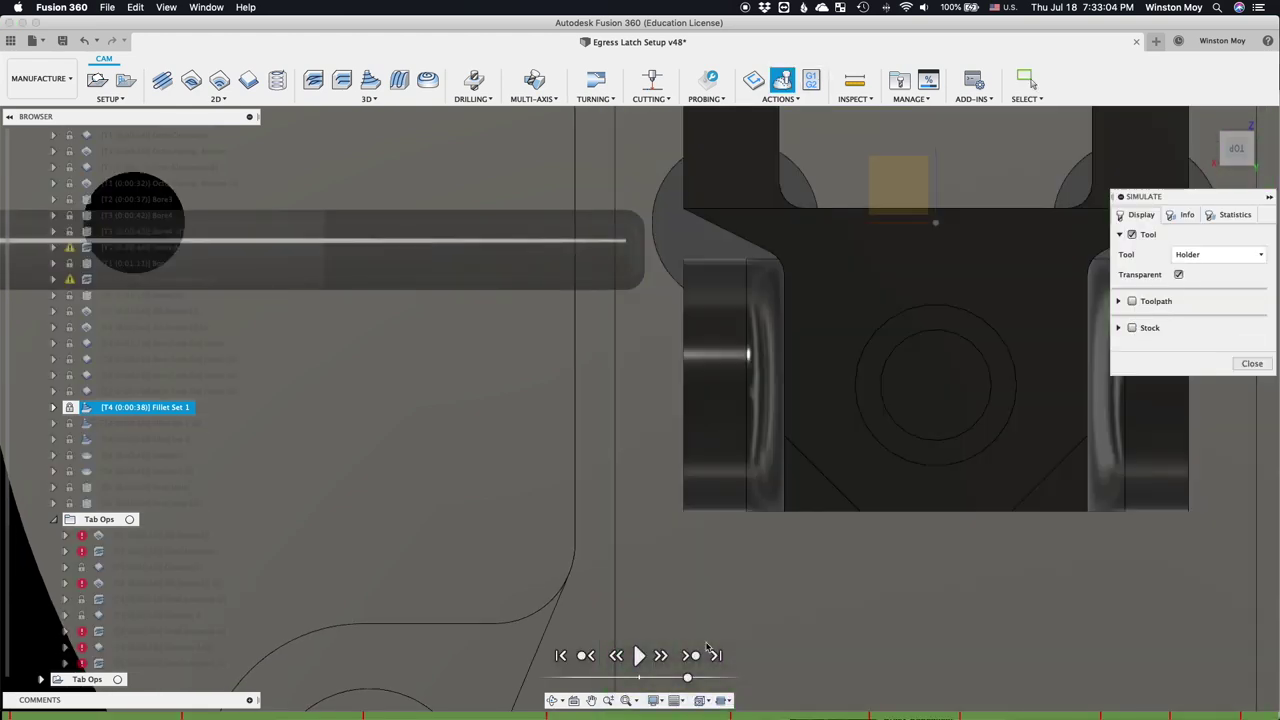
left_click(1131, 301)
key("space")
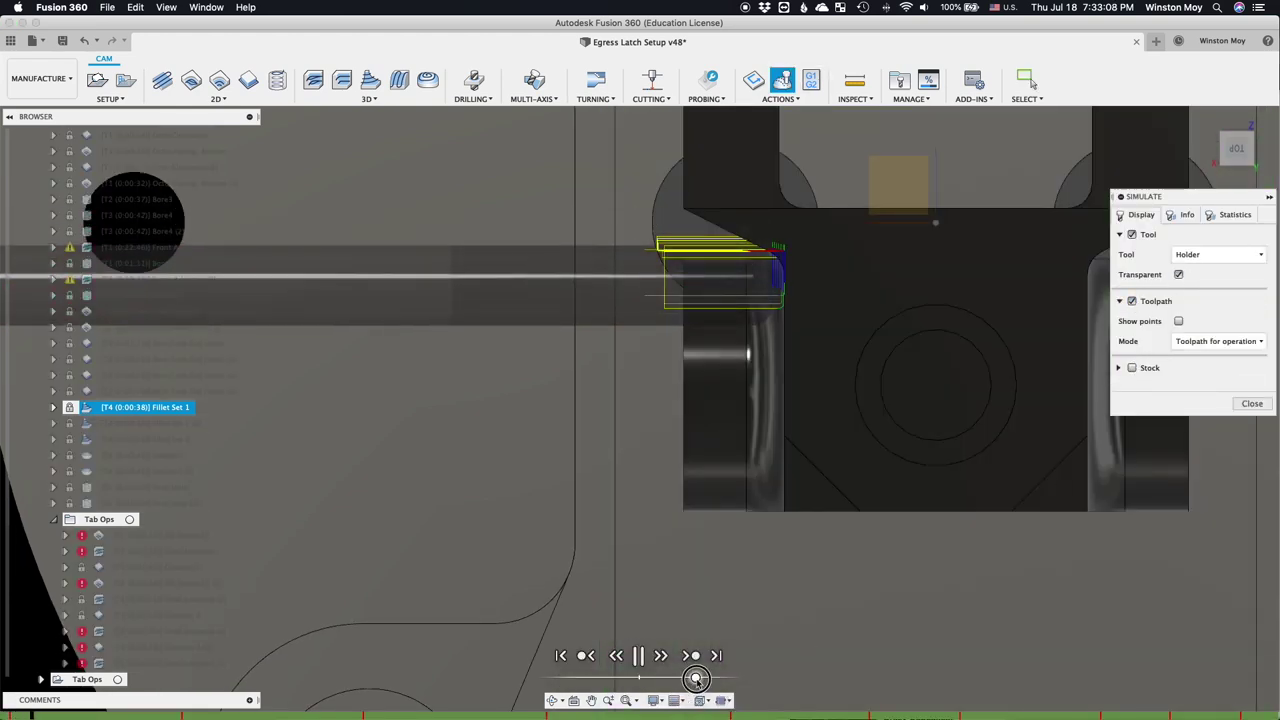
Step: Examine the Fillet Set 2 toolpath up close from the front of the latch arm
left_click(1236, 148)
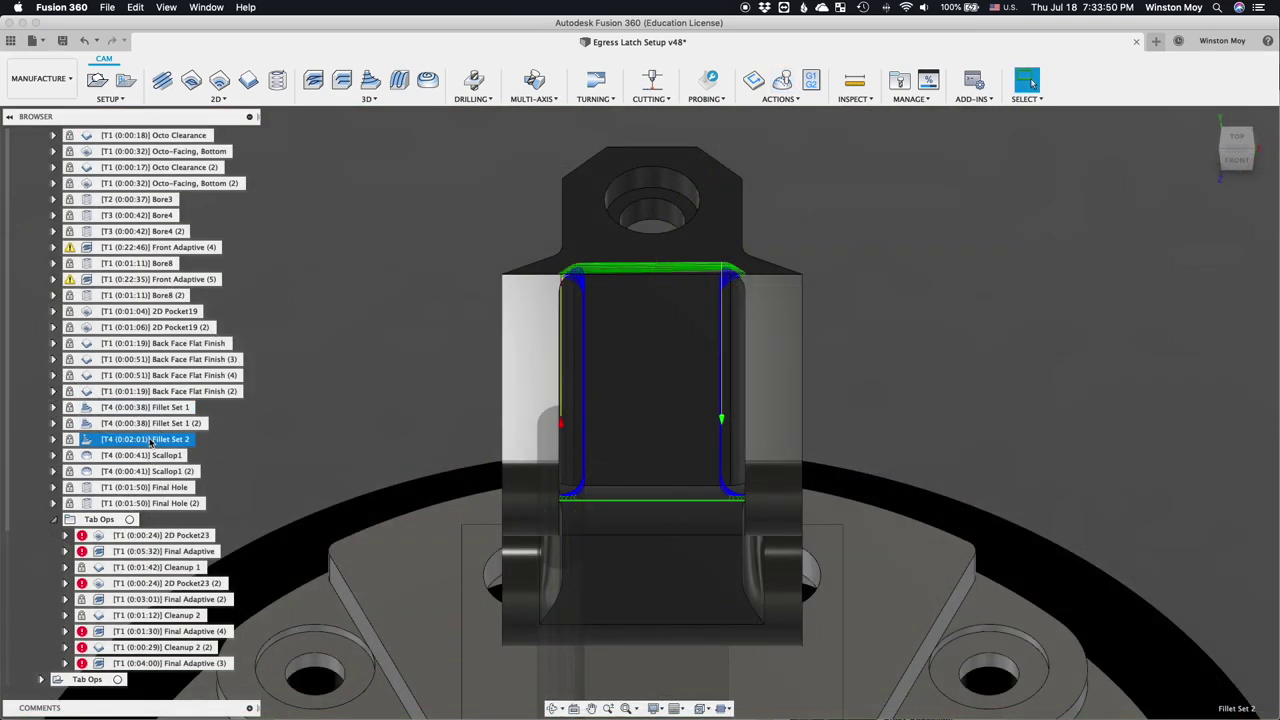
scroll(700, 270, "up", 6)
middle_click_drag(700, 265, 702, 249, "shift")
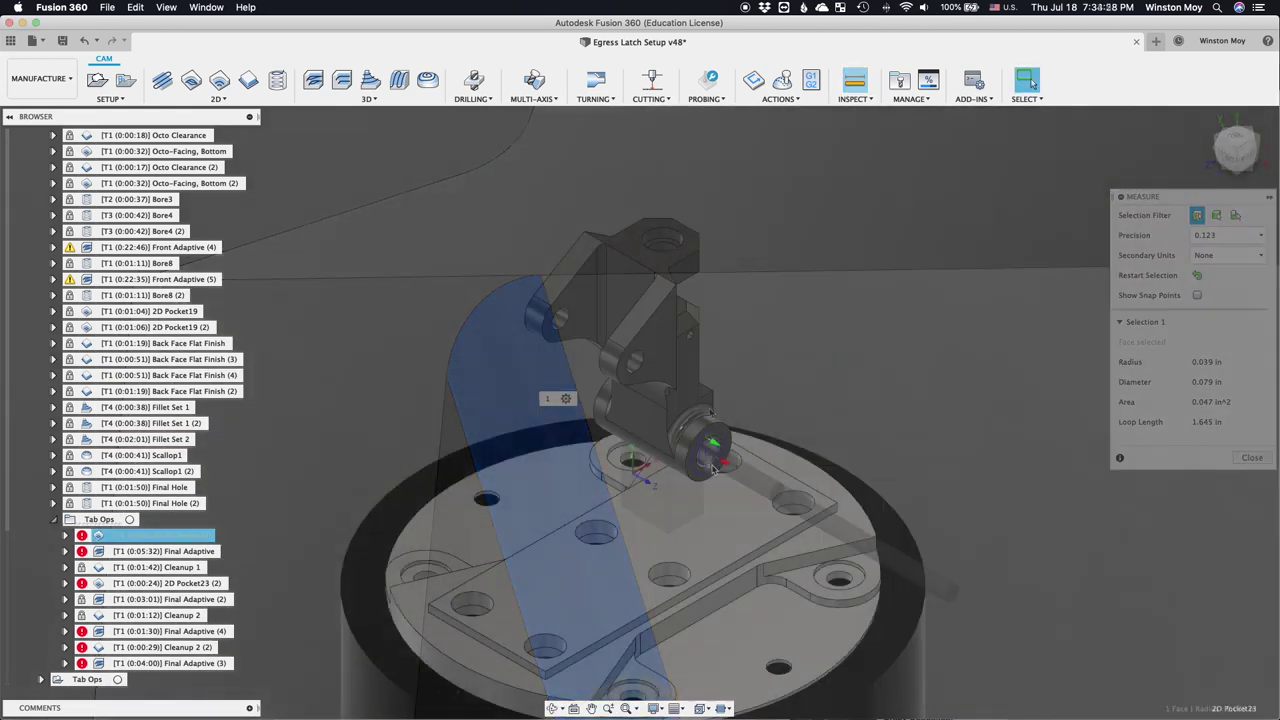
Step: Review the 2D Pocket23, Final Adaptive and Cleanup 1 toolpaths of the Tab Ops around the lower barrel
scroll(676, 432, "up", 5)
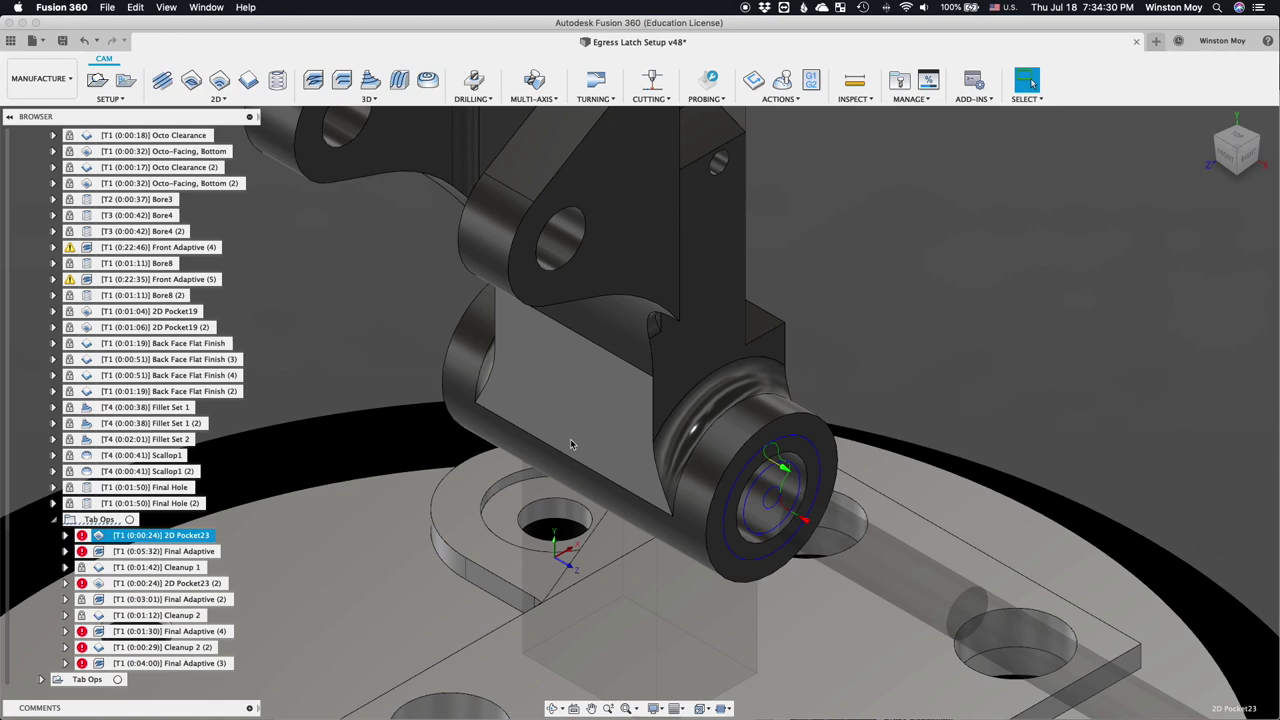
left_click(142, 556)
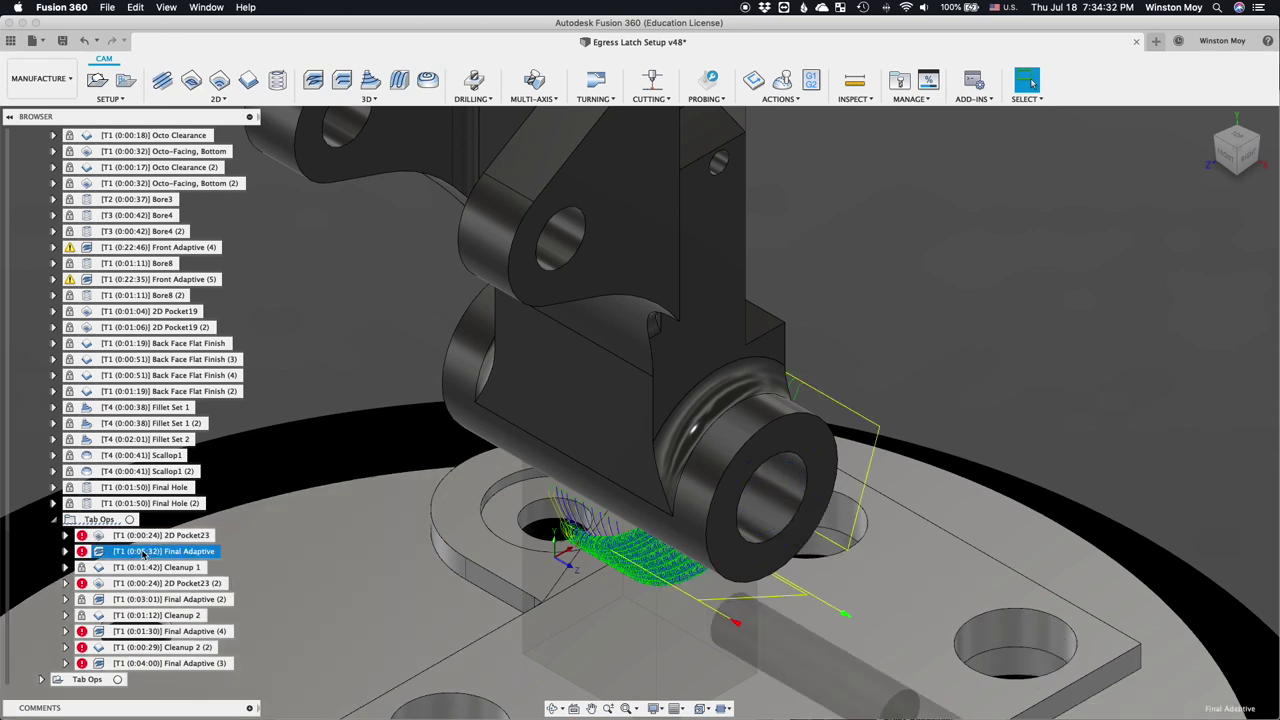
left_click(135, 567)
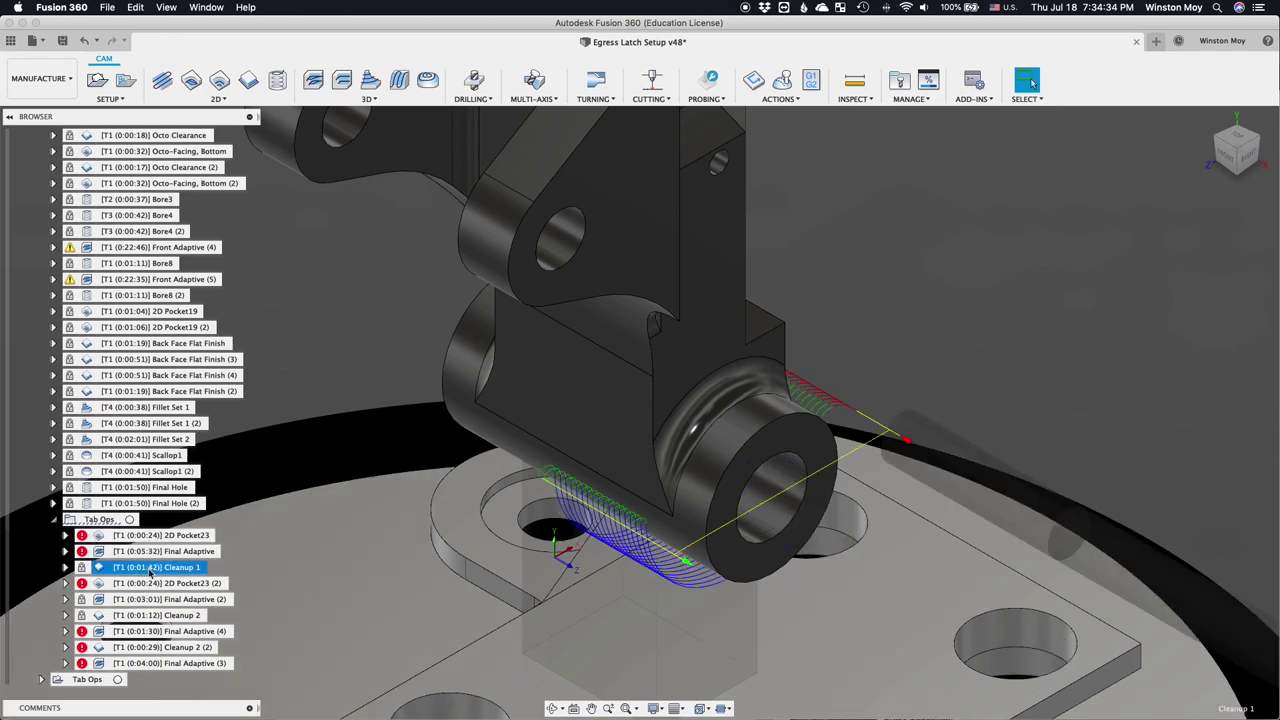
Step: Review the 2D Pocket23 (2), Final Adaptive (2) and Cleanup 2 toolpaths from the opposite side of the latch arm
left_click(148, 585)
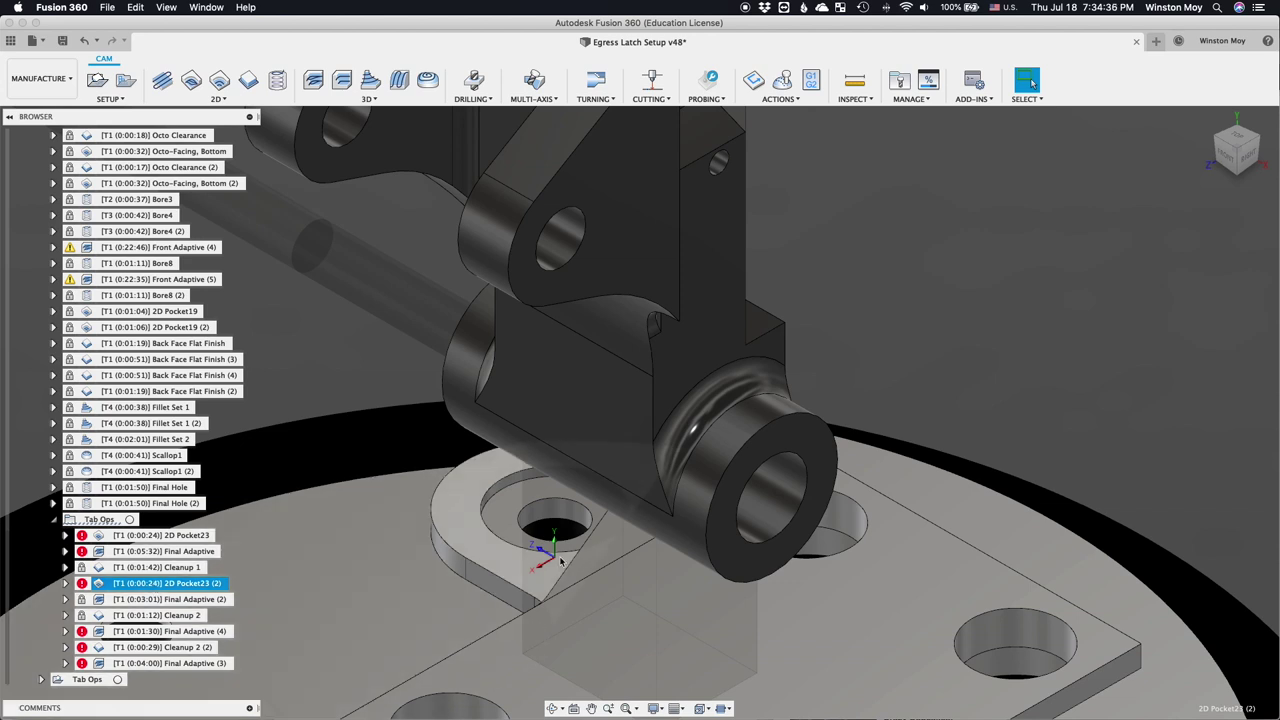
left_click(1218, 145)
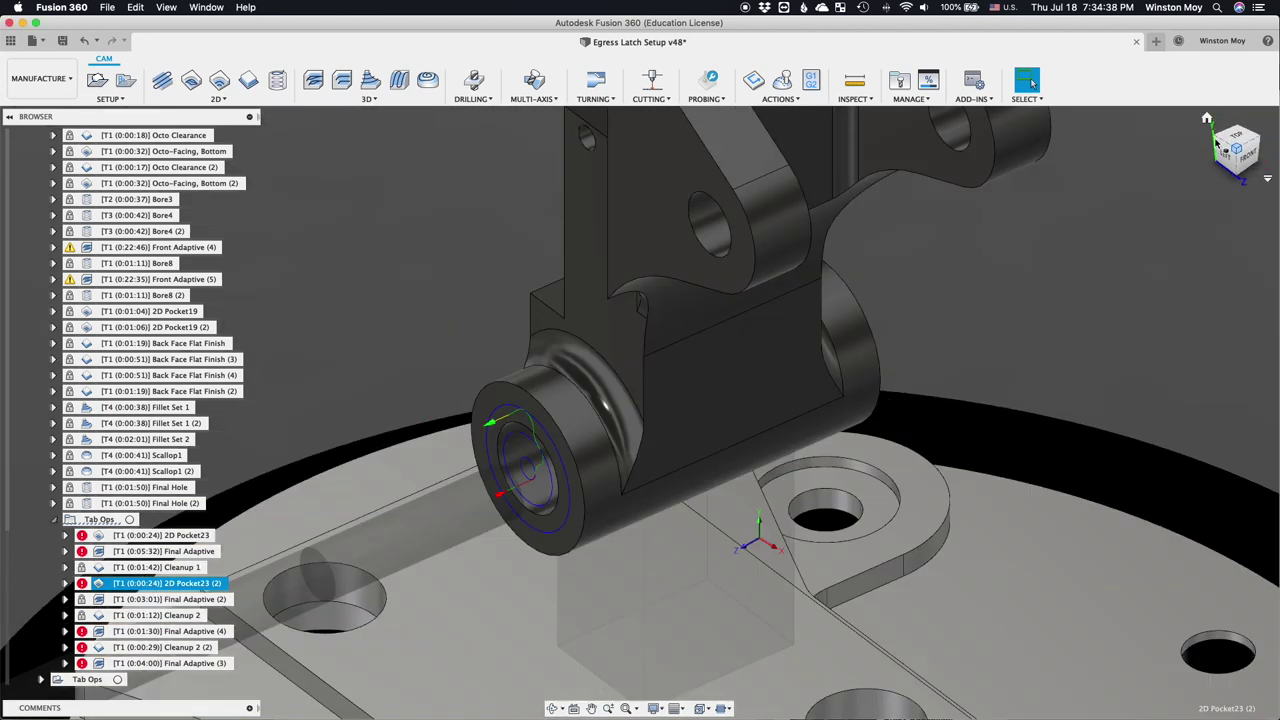
left_click(156, 600)
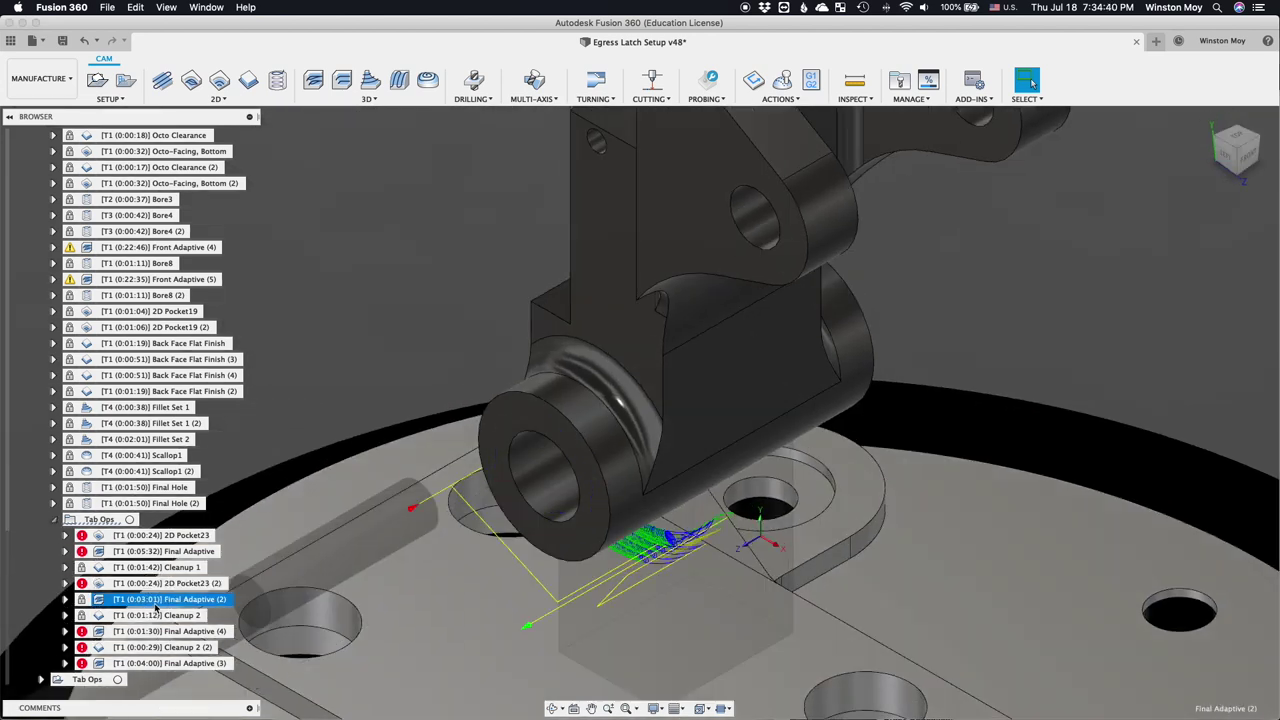
left_click(155, 615)
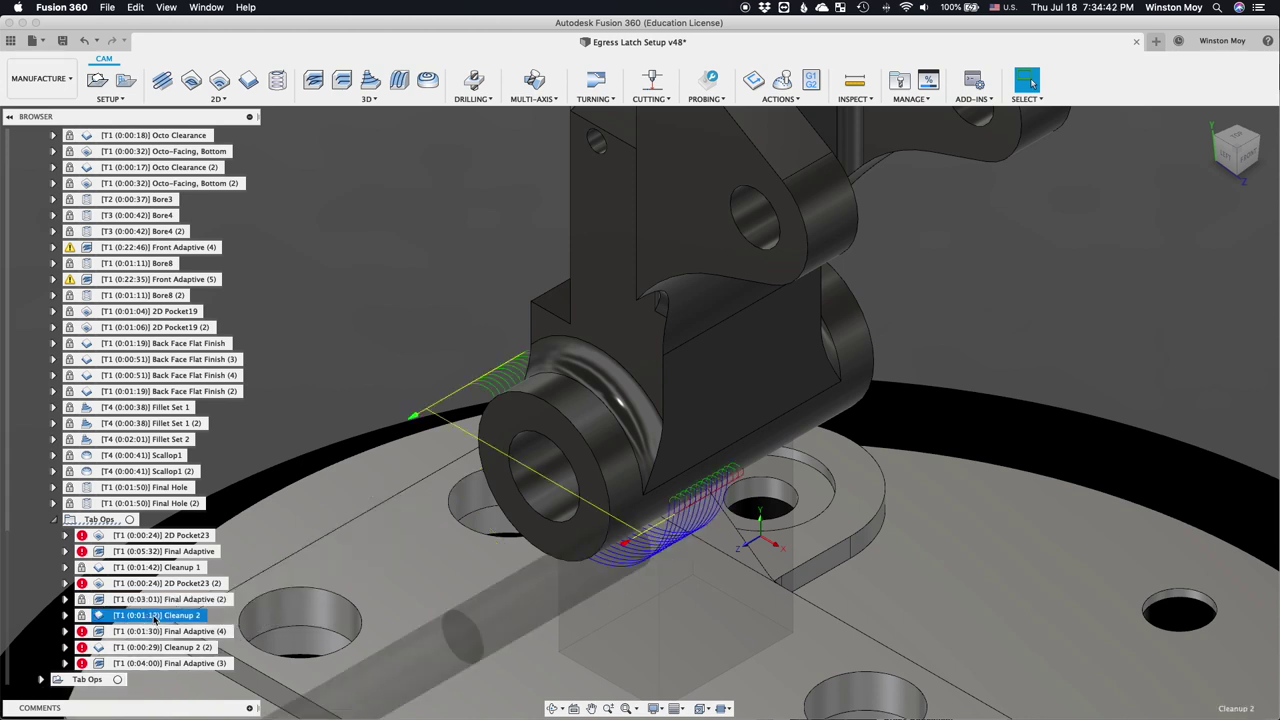
Step: Review the remaining Tab Ops toolpaths in turn: Final Adaptive (4), Cleanup 2 (2) and Final Adaptive (3)
left_click(156, 631)
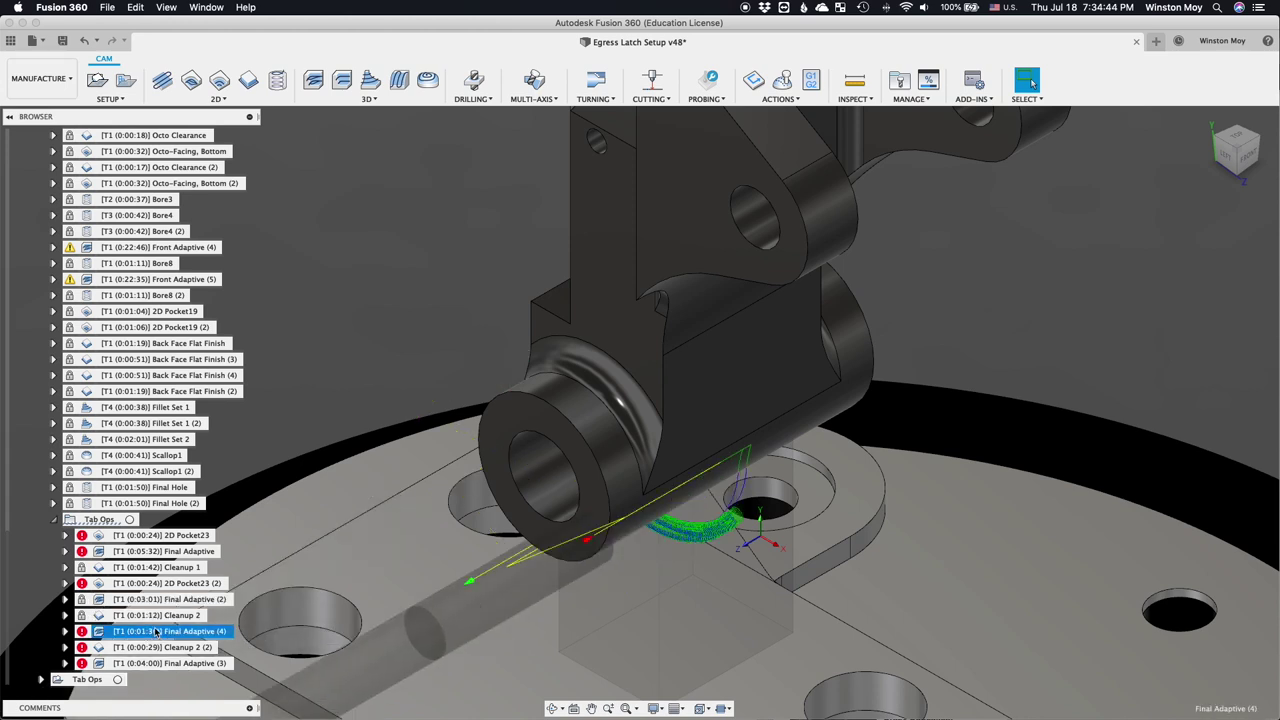
left_click(163, 648)
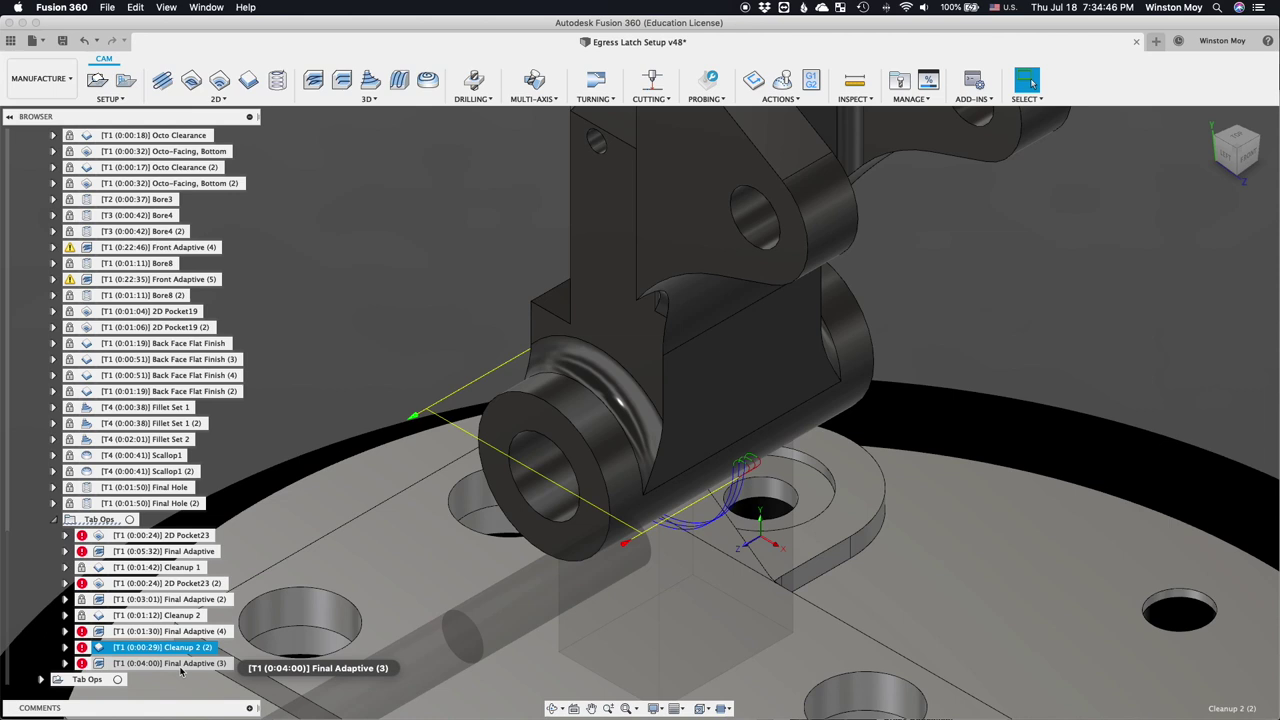
left_click(180, 664)
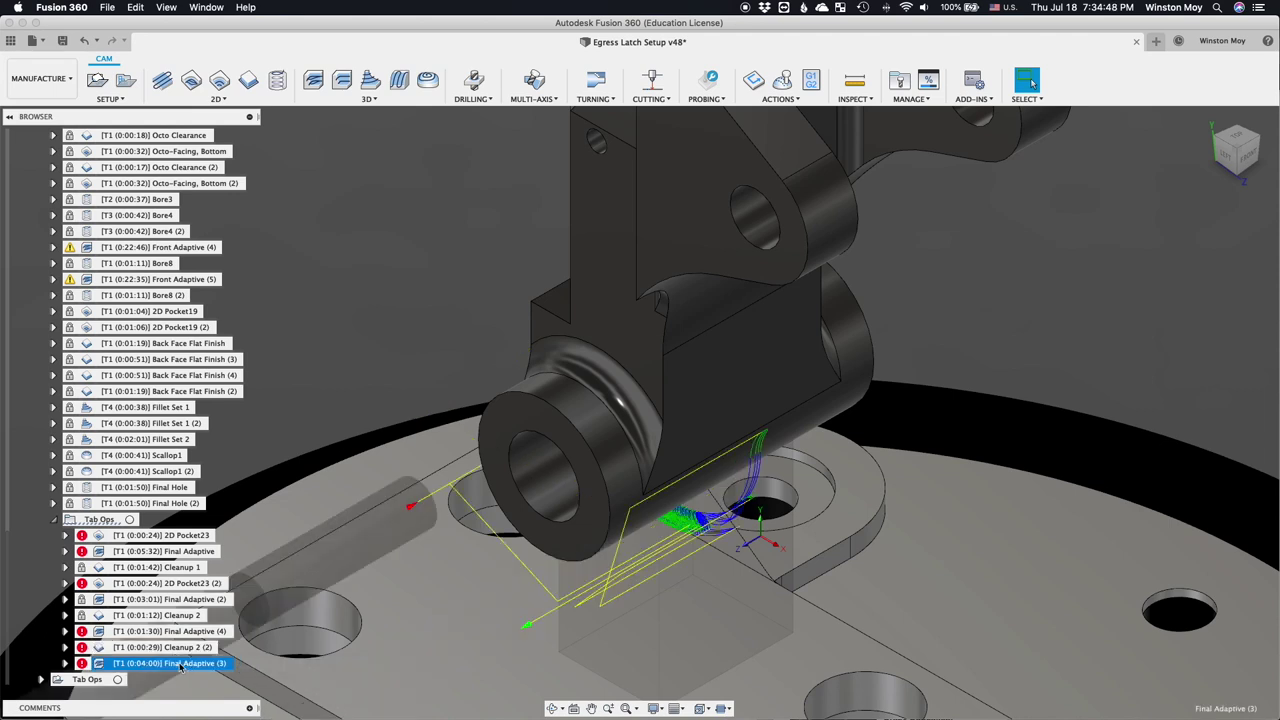